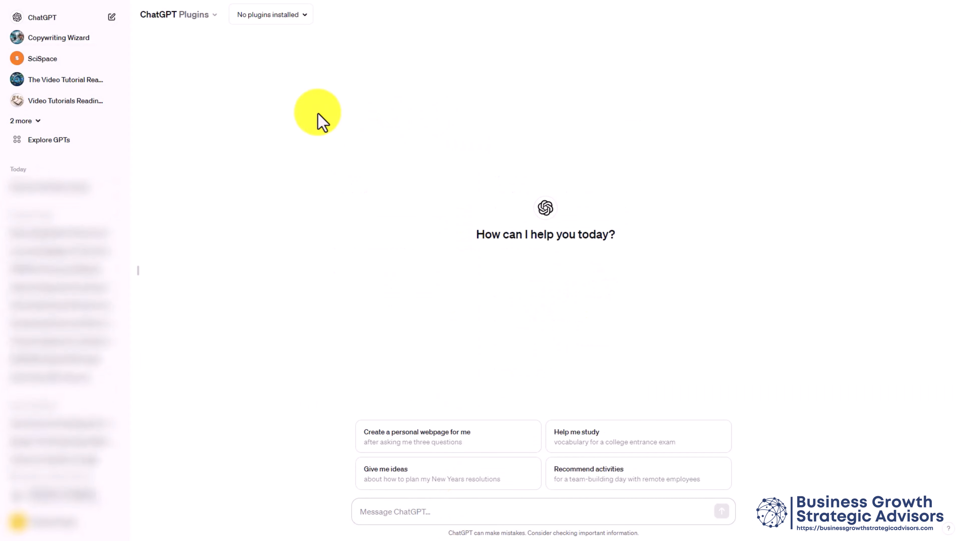
Step: Switch the chat model from Plugins to GPT-4
click(216, 16)
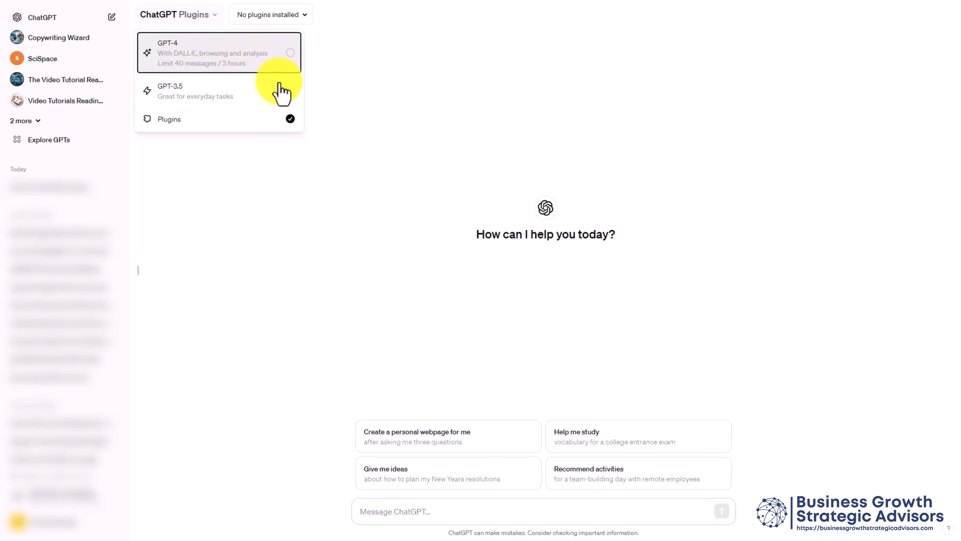
click(373, 228)
click(211, 16)
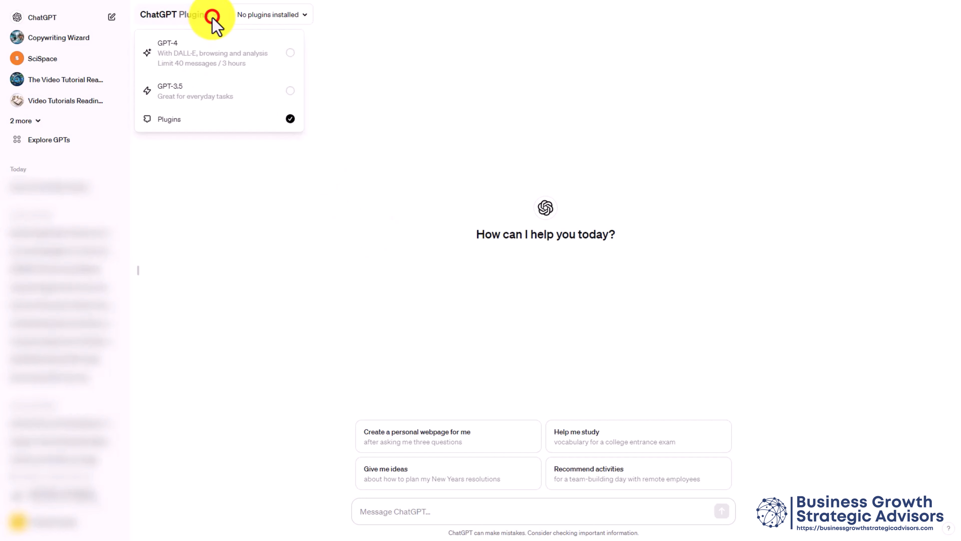
click(211, 59)
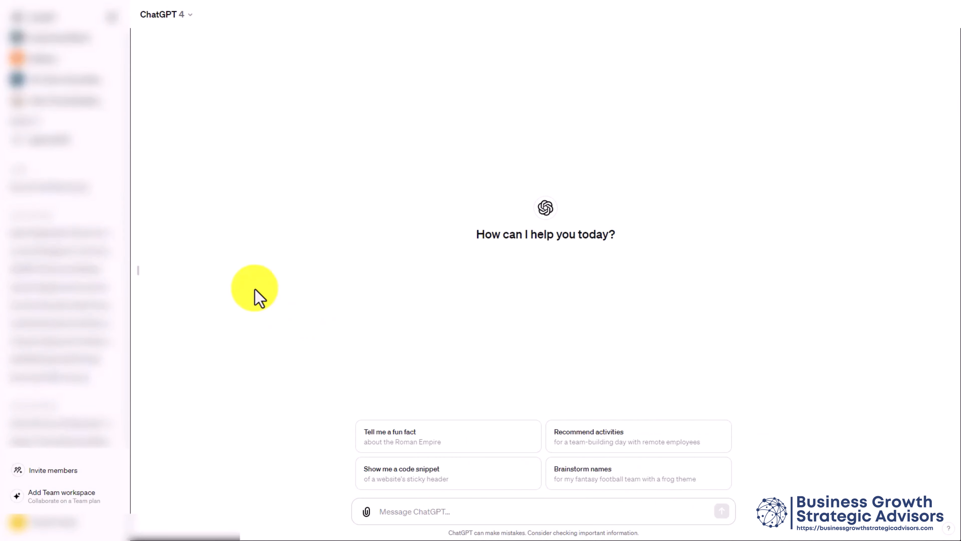
Step: Save custom instructions stating "I create Video Tutorials for business Owners." and asking for business-related, opinionated but factual replies that address the owner by name
click(67, 520)
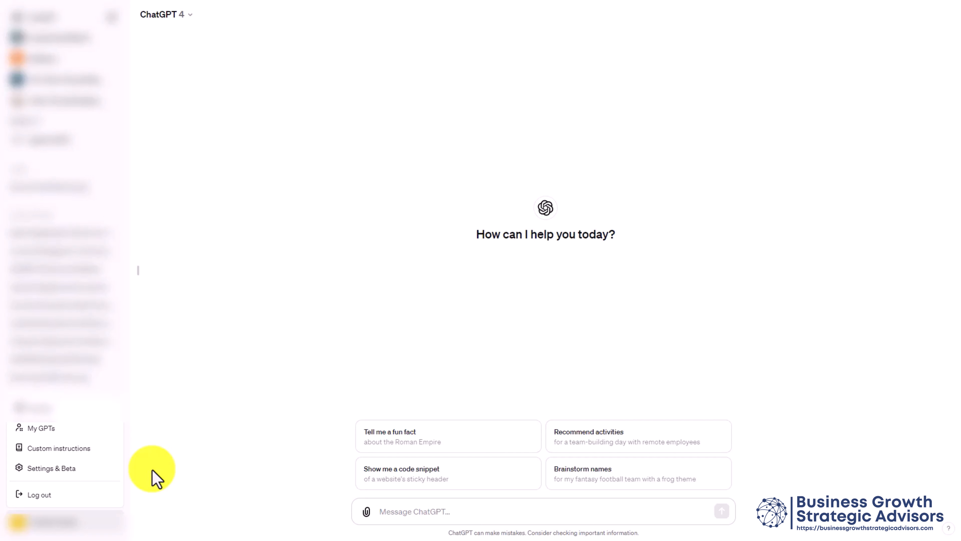
click(53, 450)
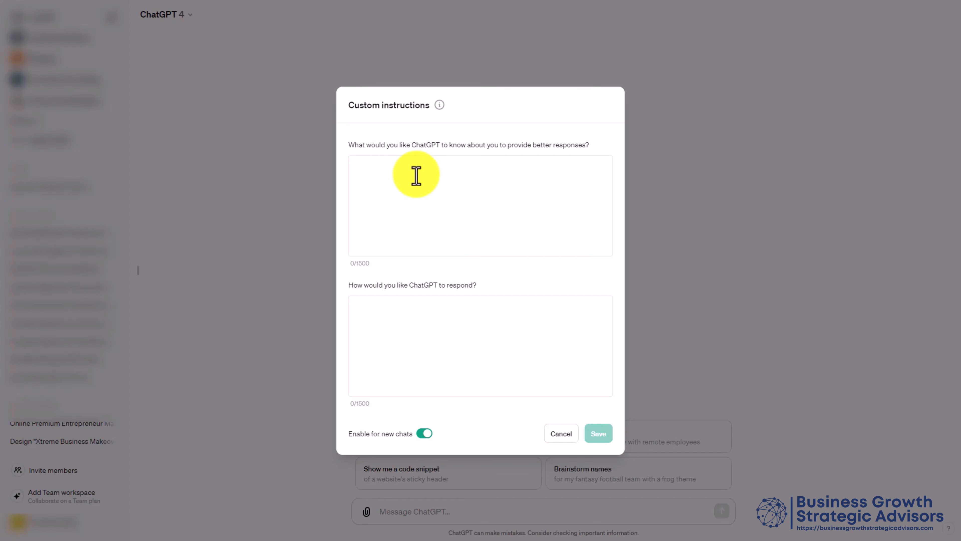
mouse_move(441, 108)
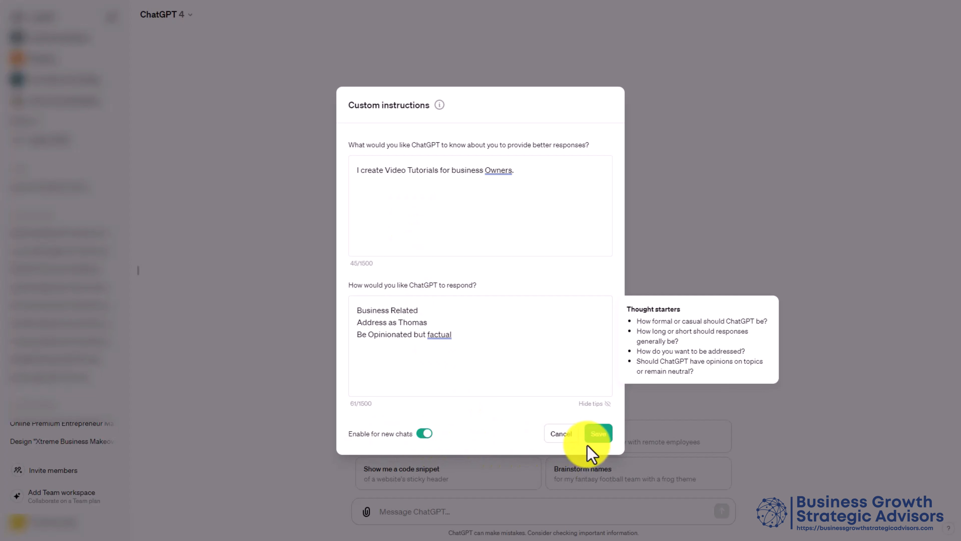
click(597, 434)
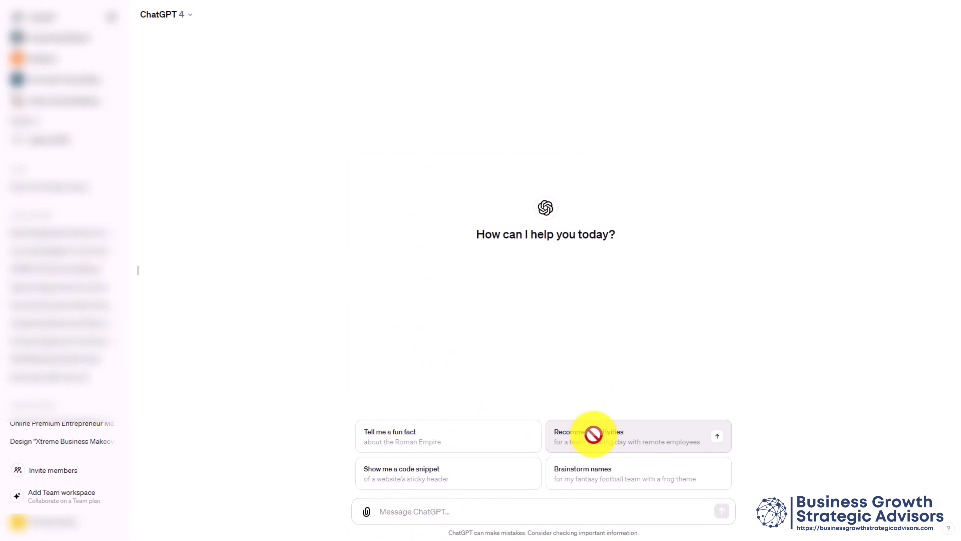
Step: Send the prompt "Create a tutorial slide about ChatGPT's custom instructions." and save the custom instructions again, still enabled for new chats
click(405, 520)
text(Create a tutorial slide about ChatGPT's custom instructions.)
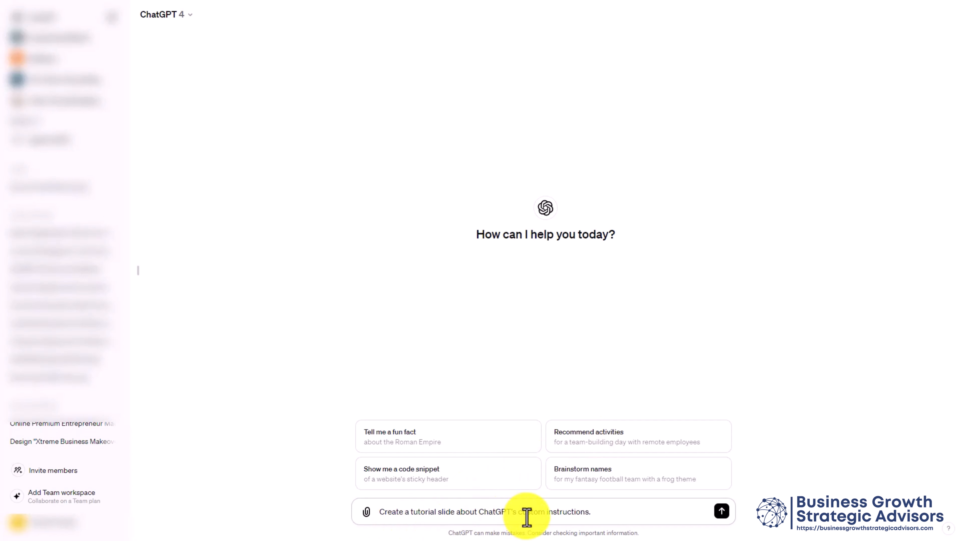
key(Return)
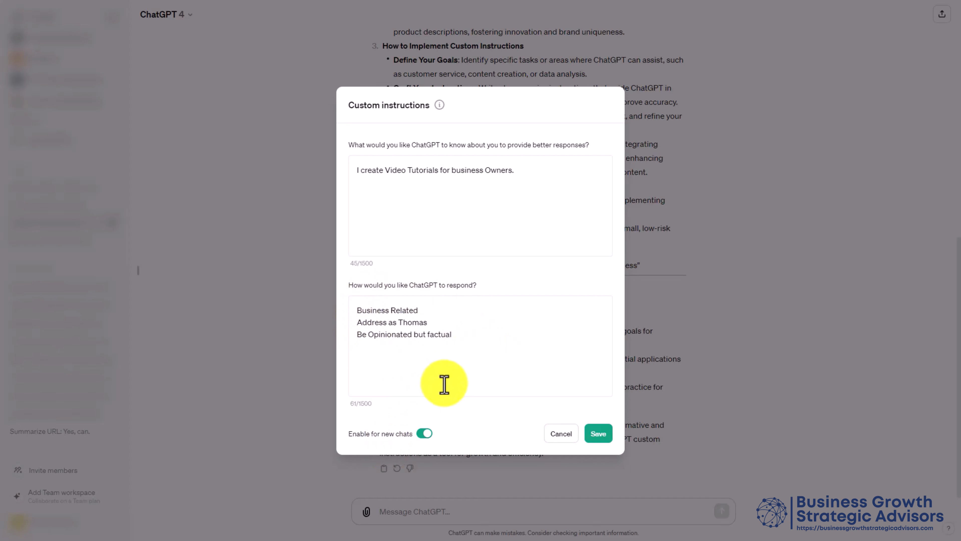
click(597, 434)
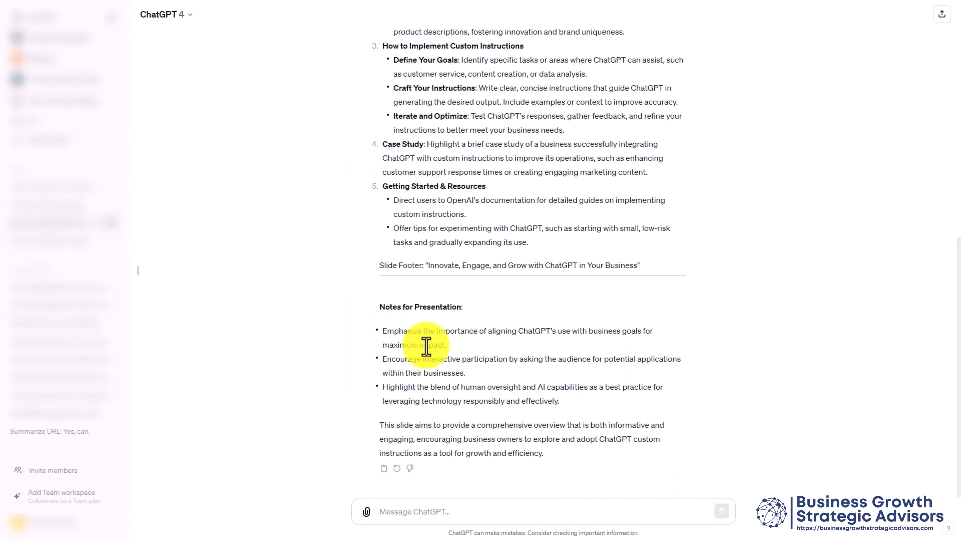
Step: Start a new chat and ask "what is my name and what is my occupation?"
click(110, 18)
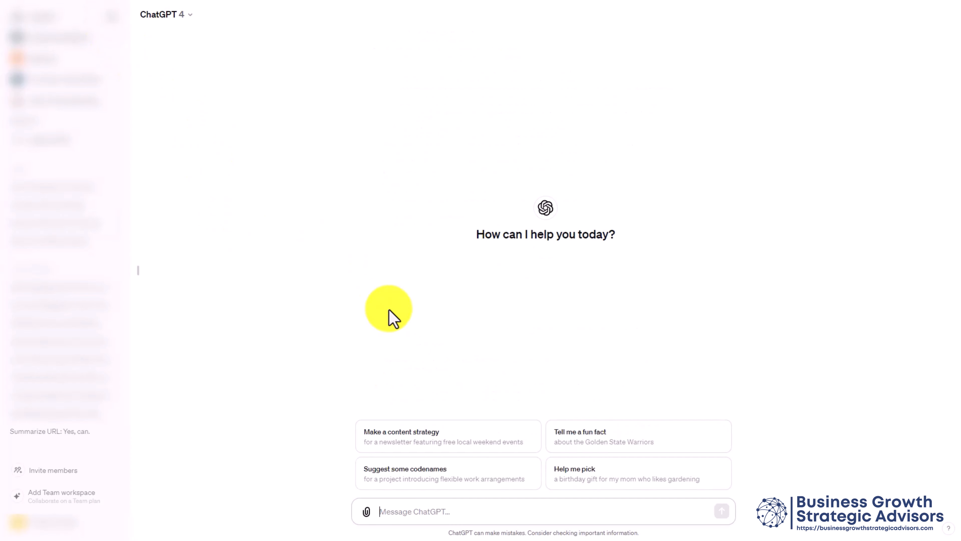
click(459, 515)
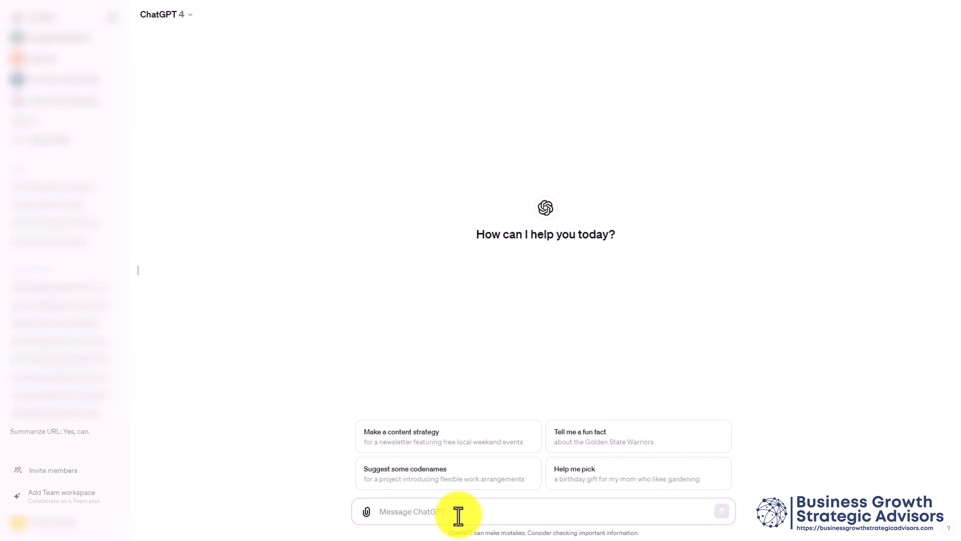
click(452, 514)
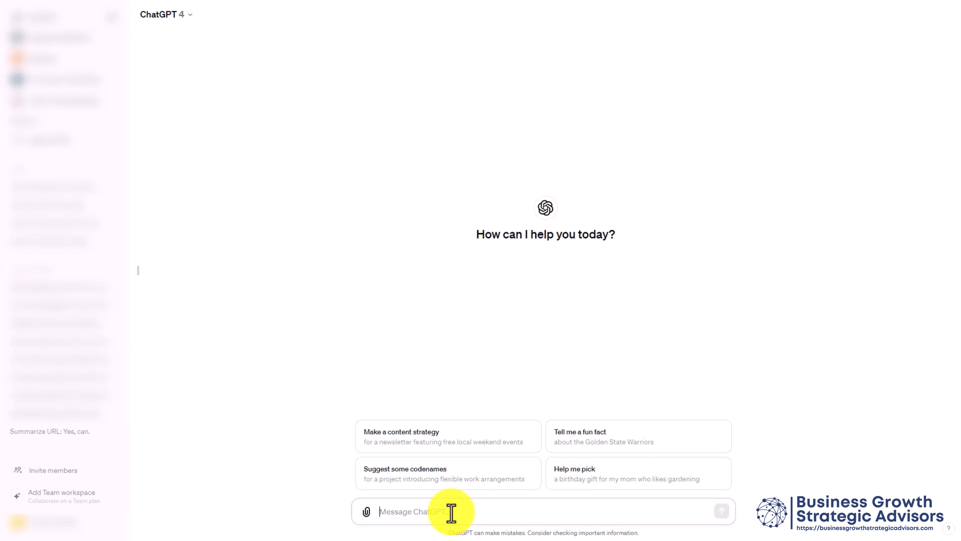
text(what is my name and what is  my occupation?)
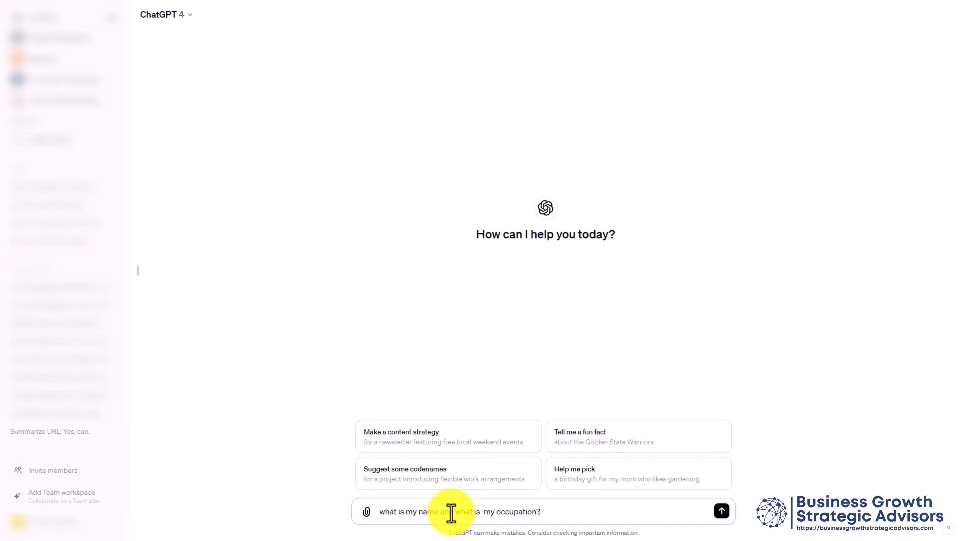
key(Return)
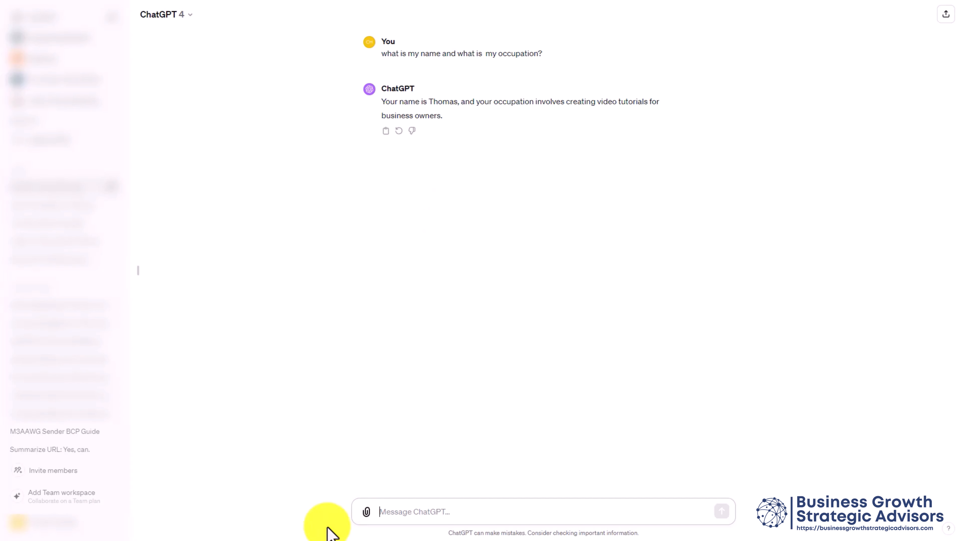
Step: Disable the custom instructions for new chats and save the setting
click(60, 525)
click(53, 451)
click(421, 435)
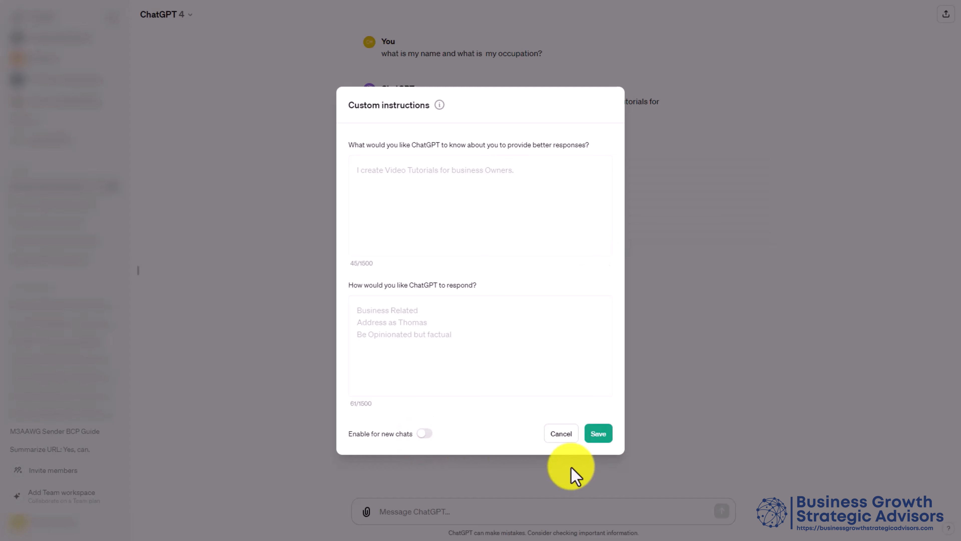
click(600, 438)
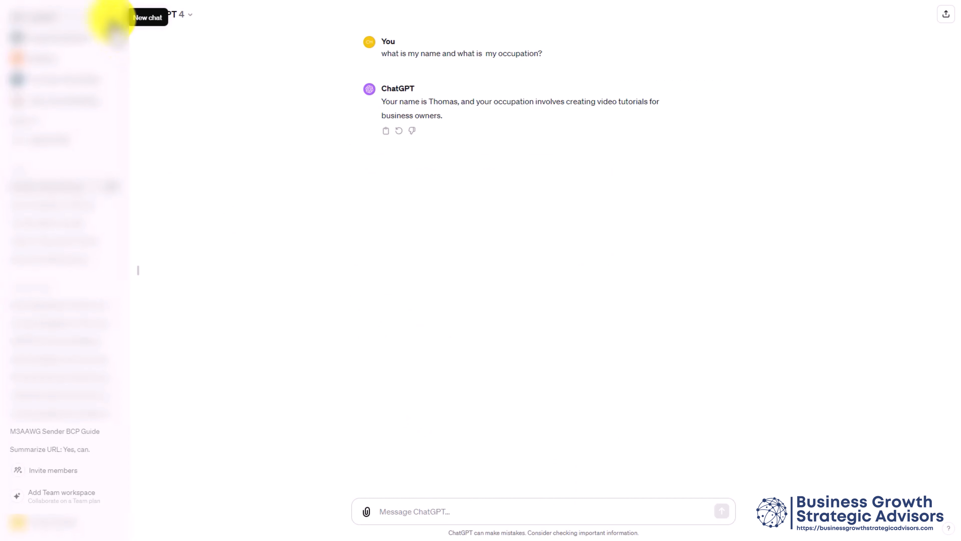
Step: Start another new chat and ask "what is my name and occupation?"
click(111, 17)
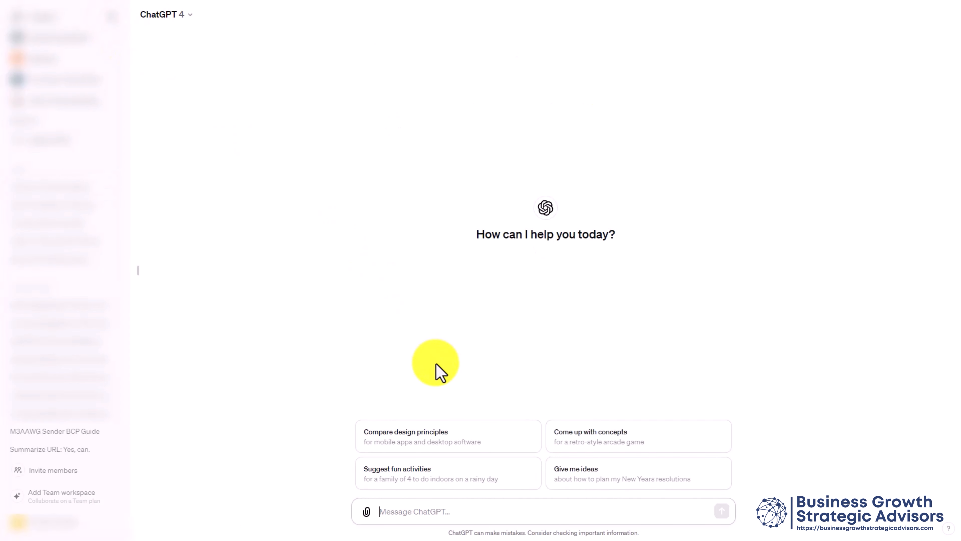
text(what is my name and occupation?)
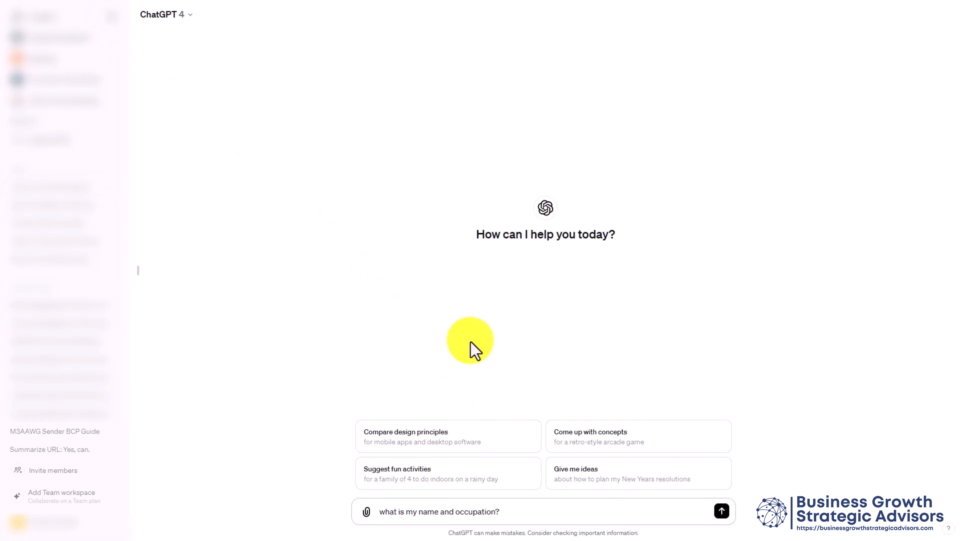
key(Return)
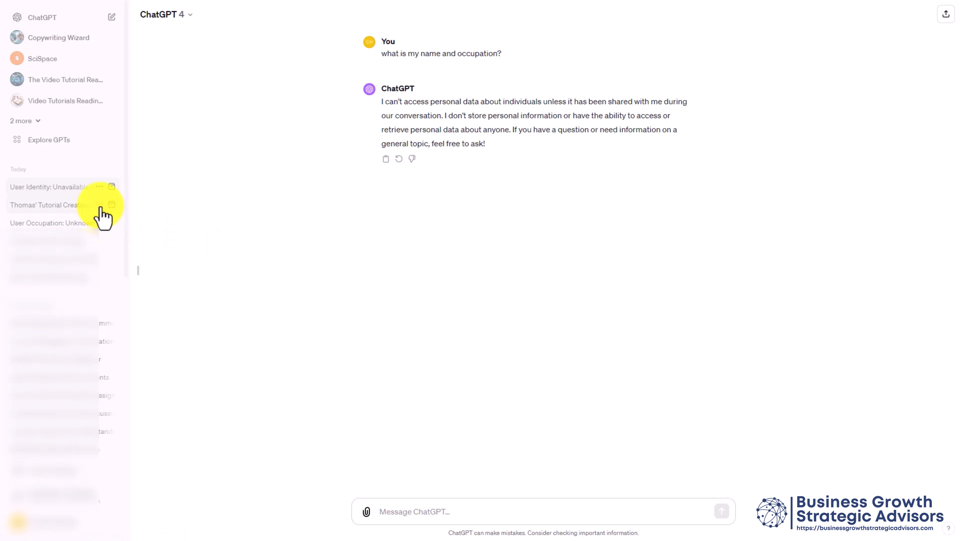
Step: Rename the second chat in today's history to VIDEO TUTORIALS
click(100, 204)
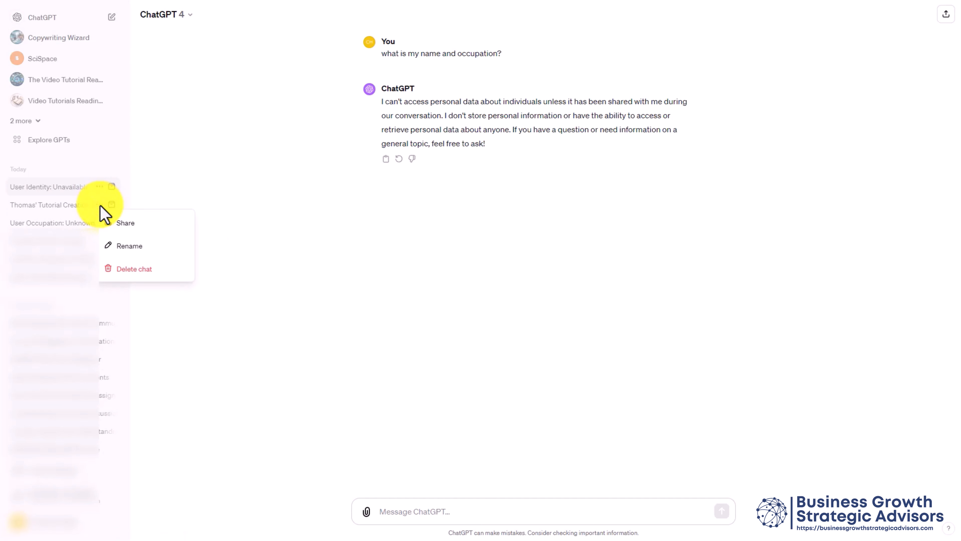
click(133, 243)
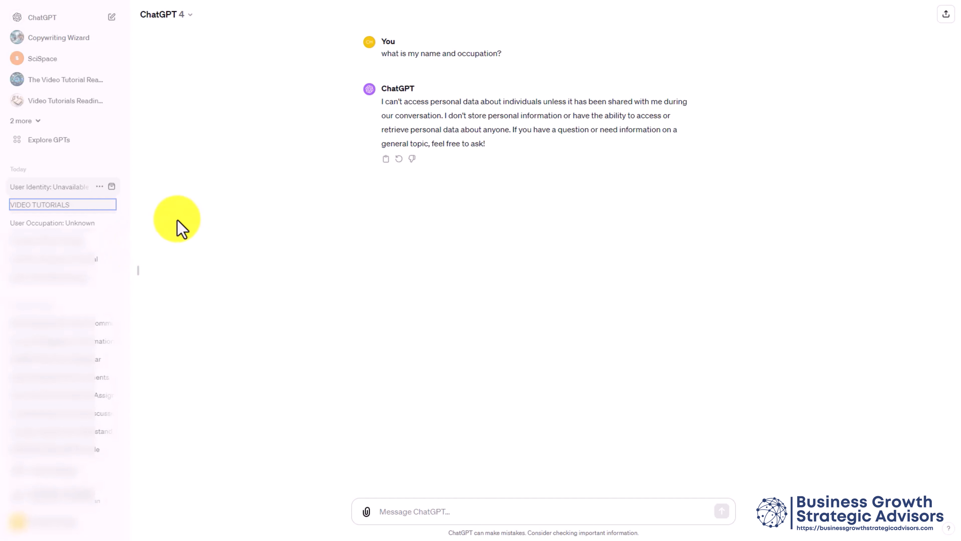
click(164, 216)
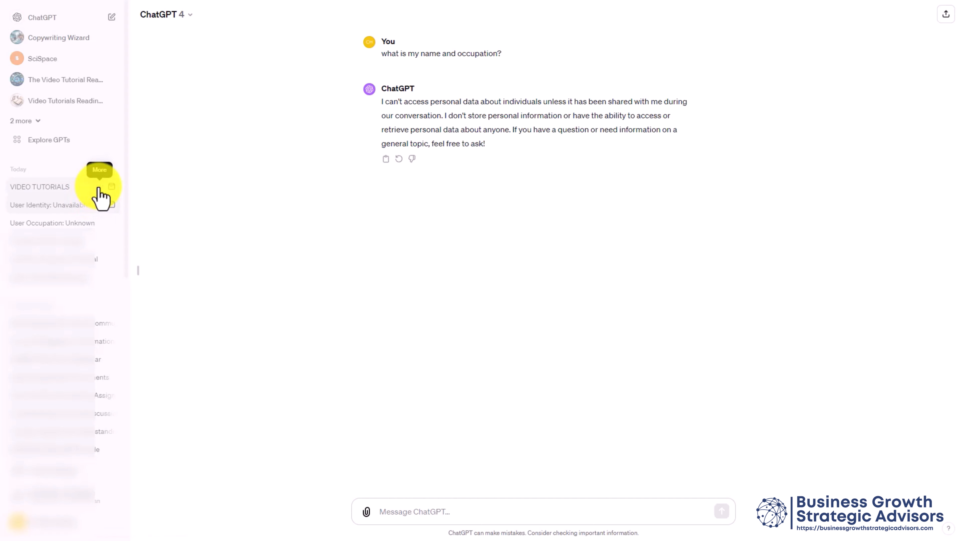
Step: Create a share link for the VIDEO TUTORIALS chat and copy it
click(99, 187)
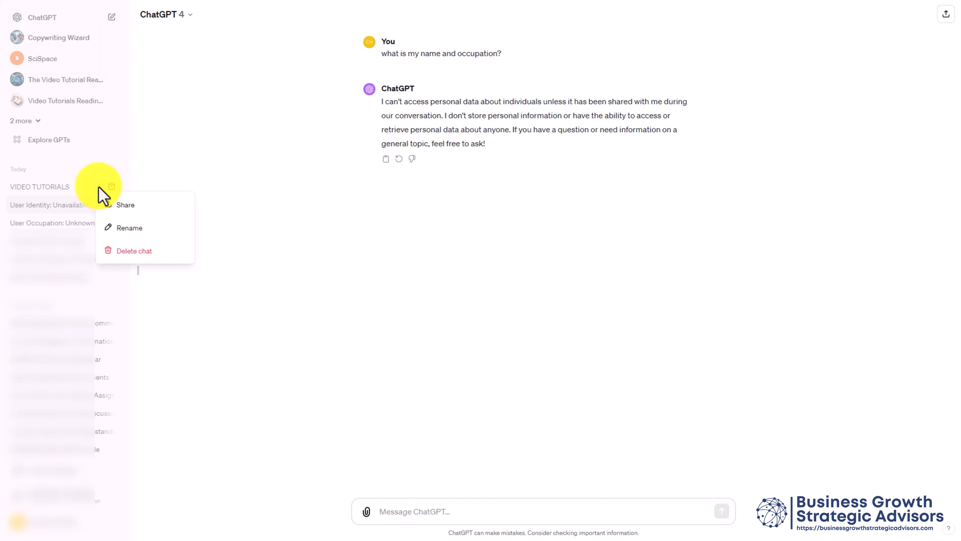
click(125, 211)
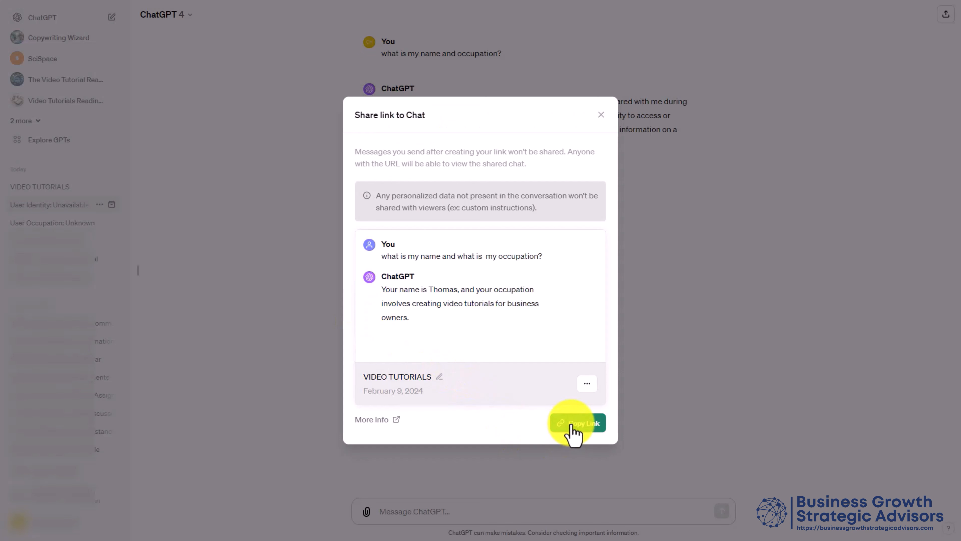
click(570, 423)
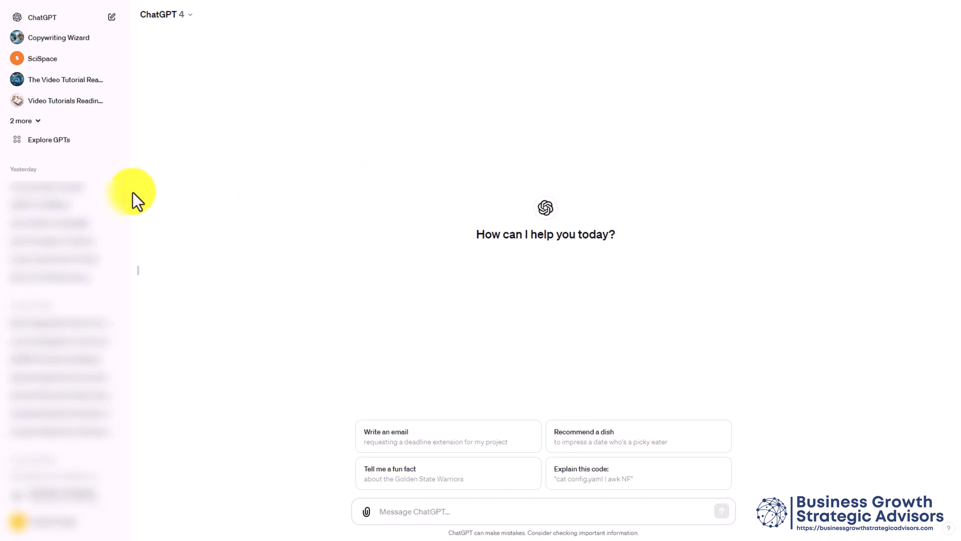
Step: Explore the GPT store and search the public GPTs for "video tutorials"
click(45, 151)
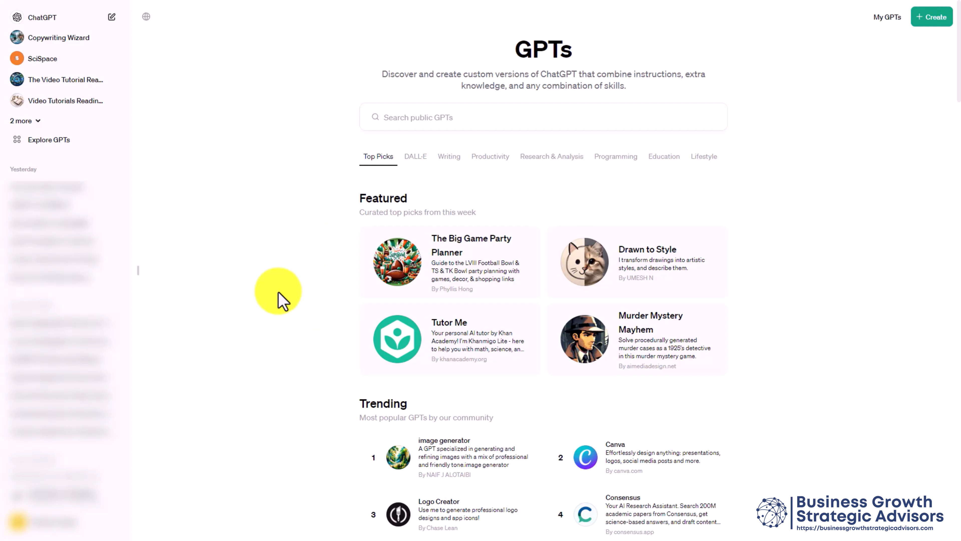
click(435, 121)
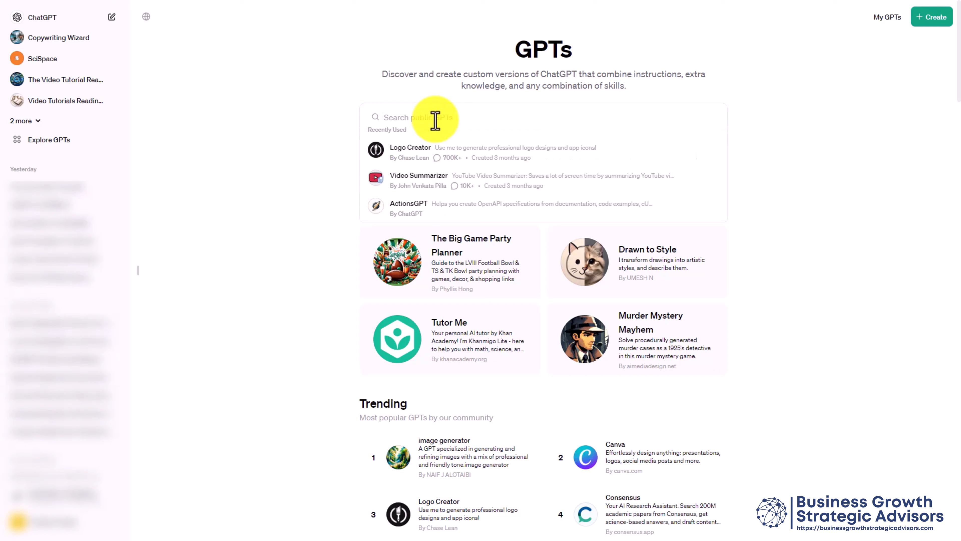
text(video tutorials)
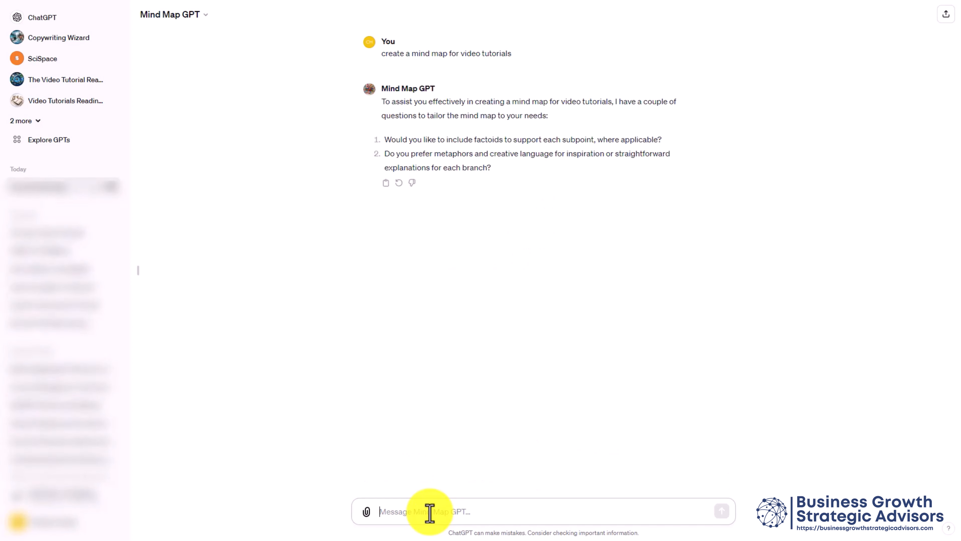
Step: Answer Mind Map GPT's two tailoring questions with "yes" and "metaphors" on separate lines and send the reply
text(yes)
key(shift+Return)
text(metaphors)
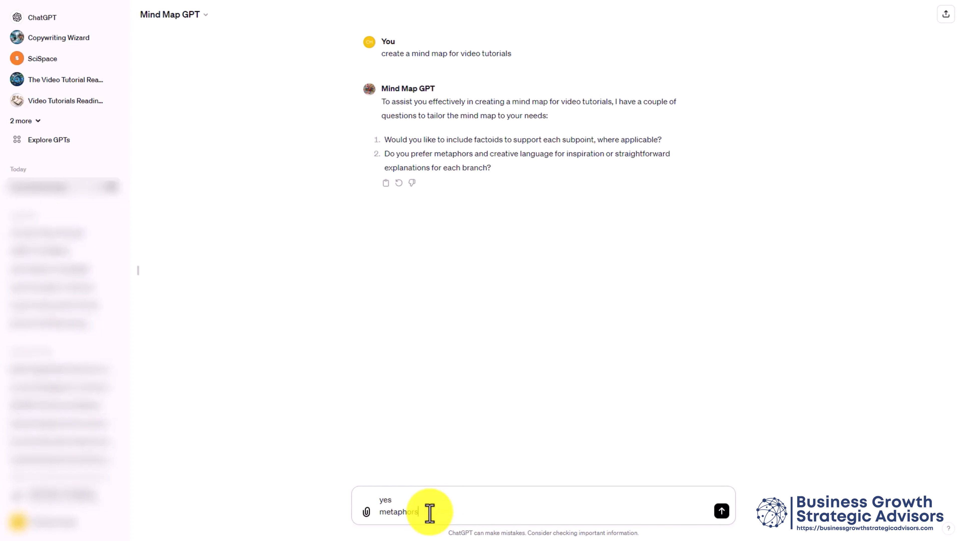
key(Return)
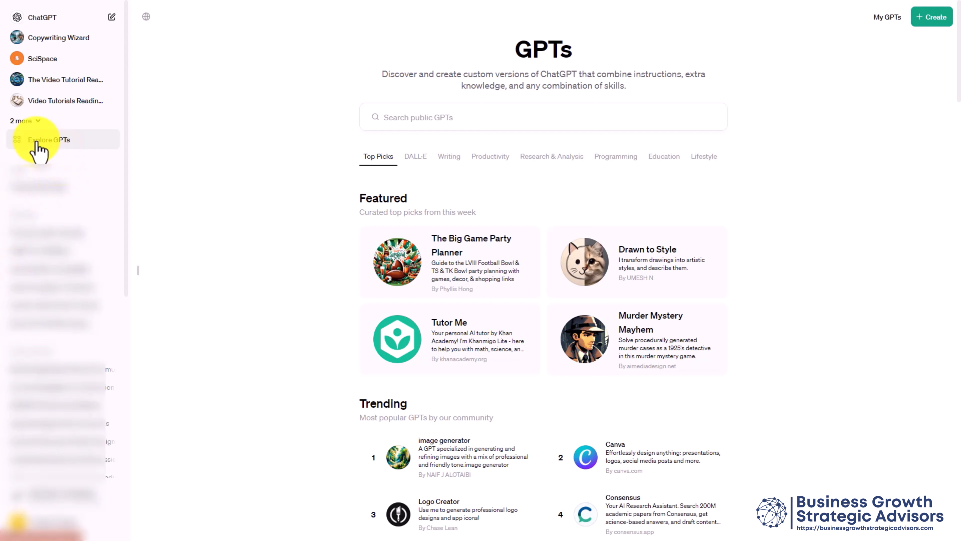
Step: Open The Video Tutorial Readiness Factory for editing from the list of own GPTs and copy its link
click(928, 23)
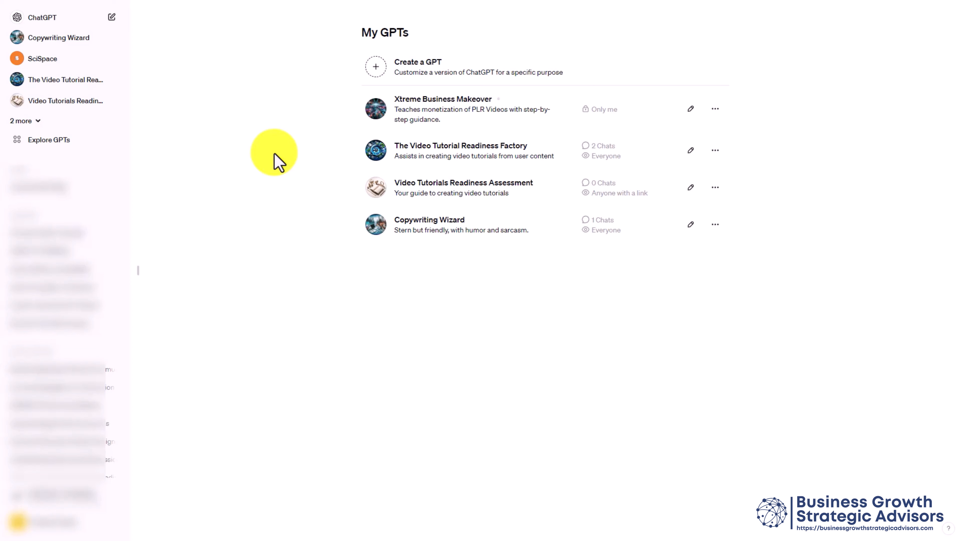
click(689, 152)
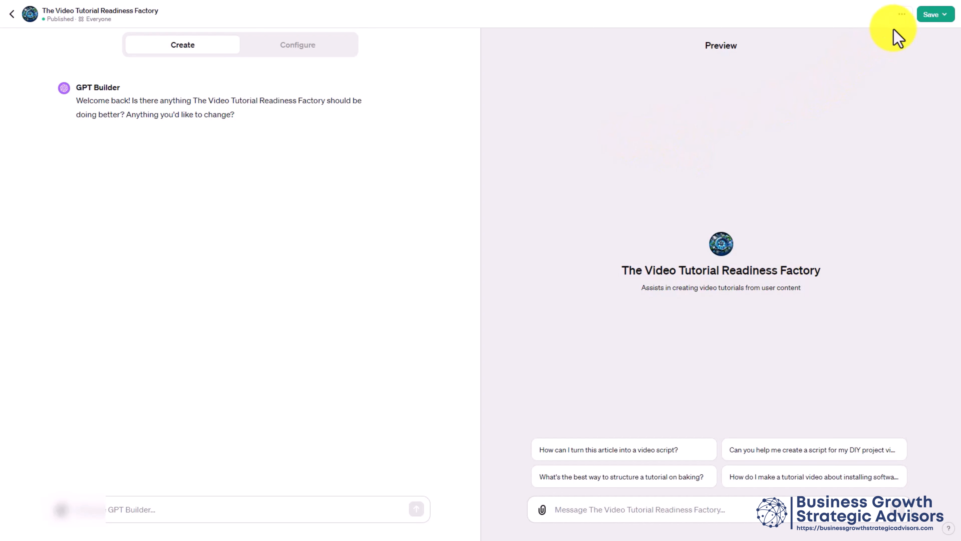
click(902, 15)
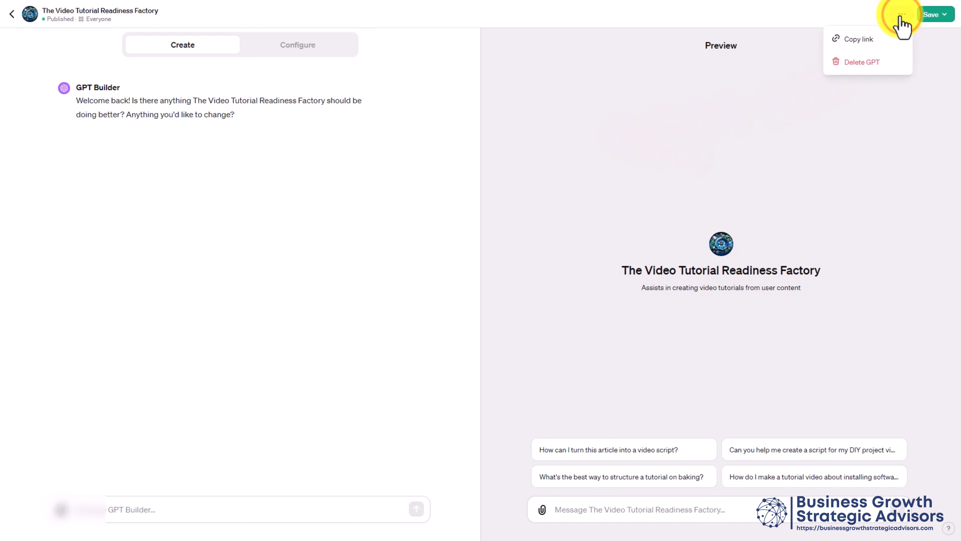
click(851, 39)
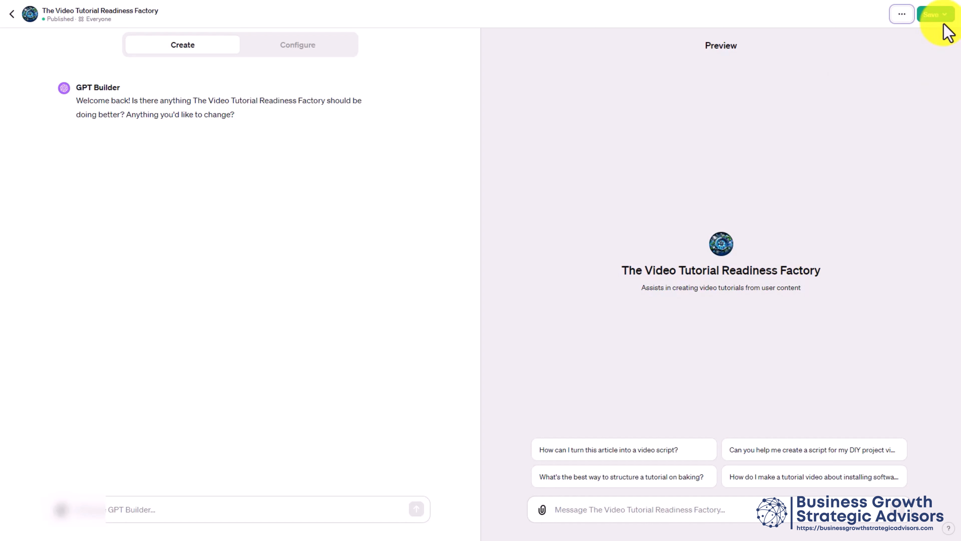
Step: View the GPT's save options and check which models a new ChatGPT chat offers
click(934, 14)
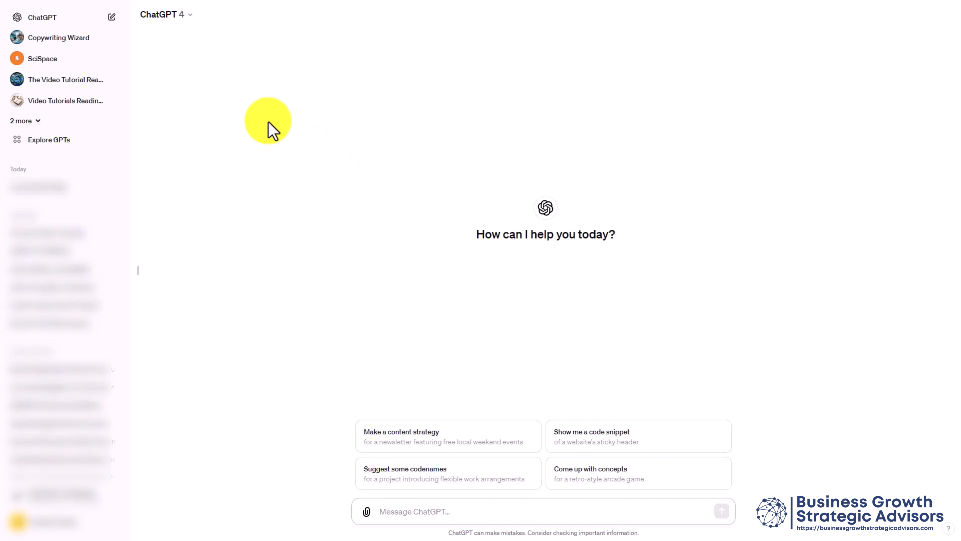
click(191, 14)
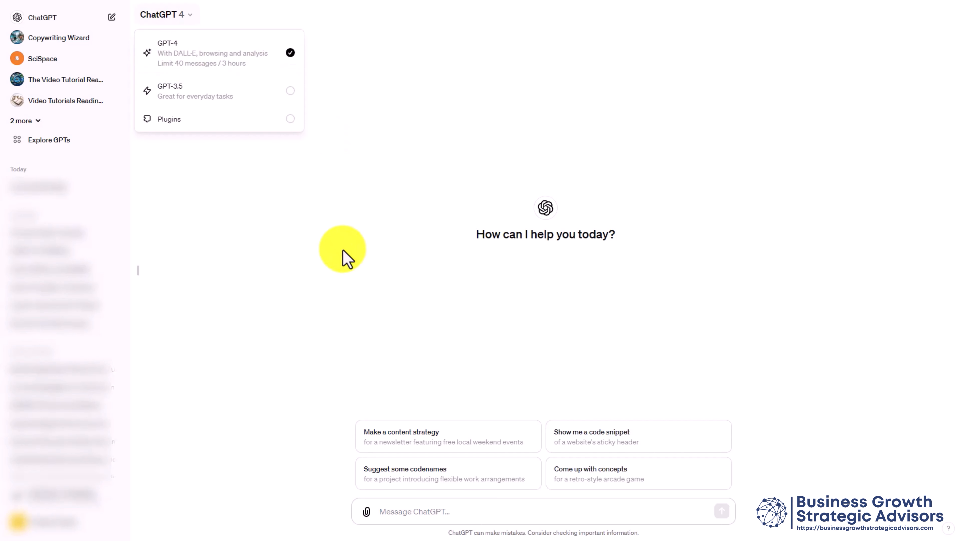
click(256, 224)
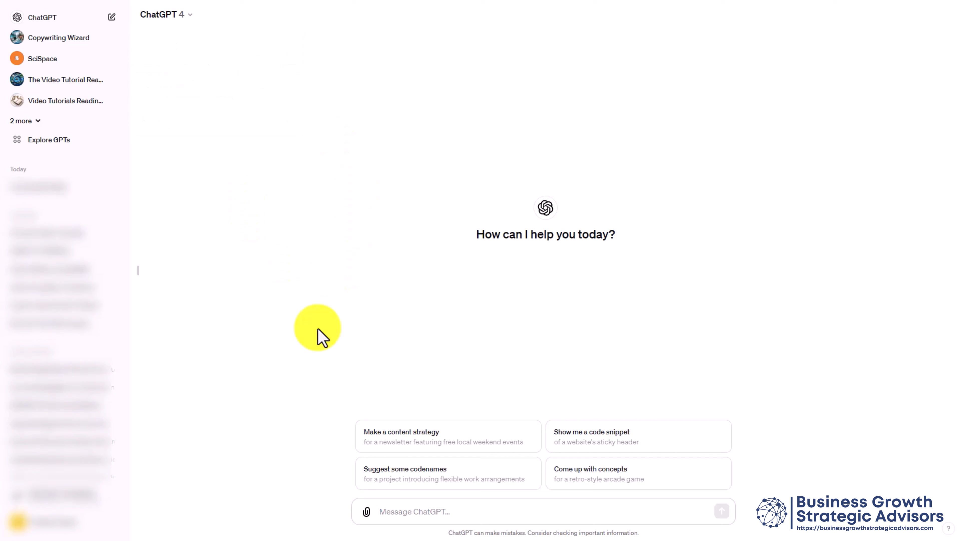
Step: Request a photorealistic image of people creating video tutorials at home and having fun, and a version with everyone over age 50, all races, drinking coffee
click(421, 512)
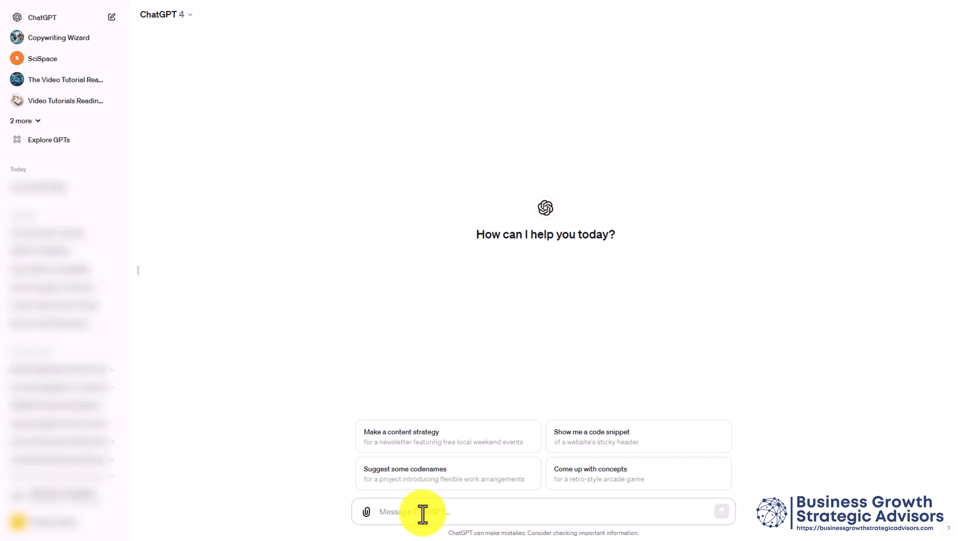
key(ctrl+v)
key(Return)
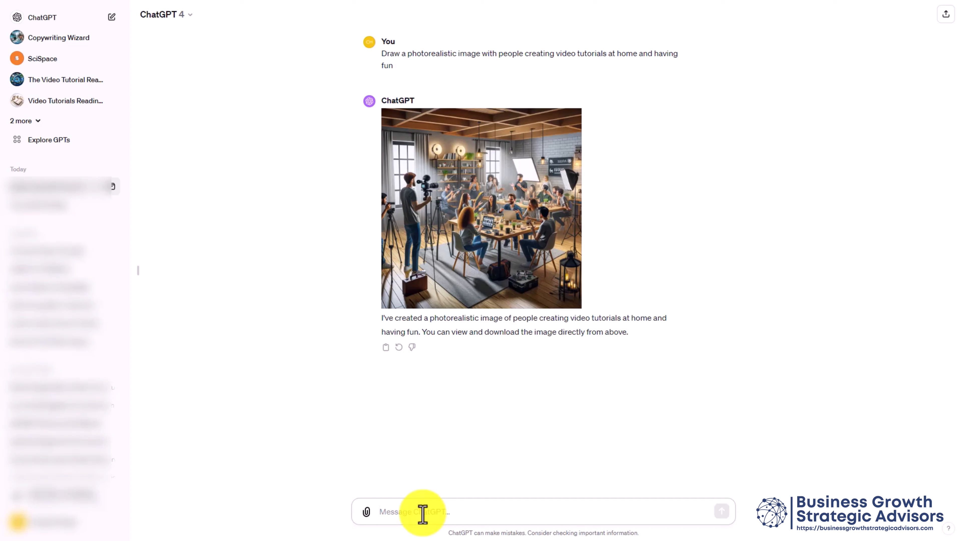
key(ctrl+v)
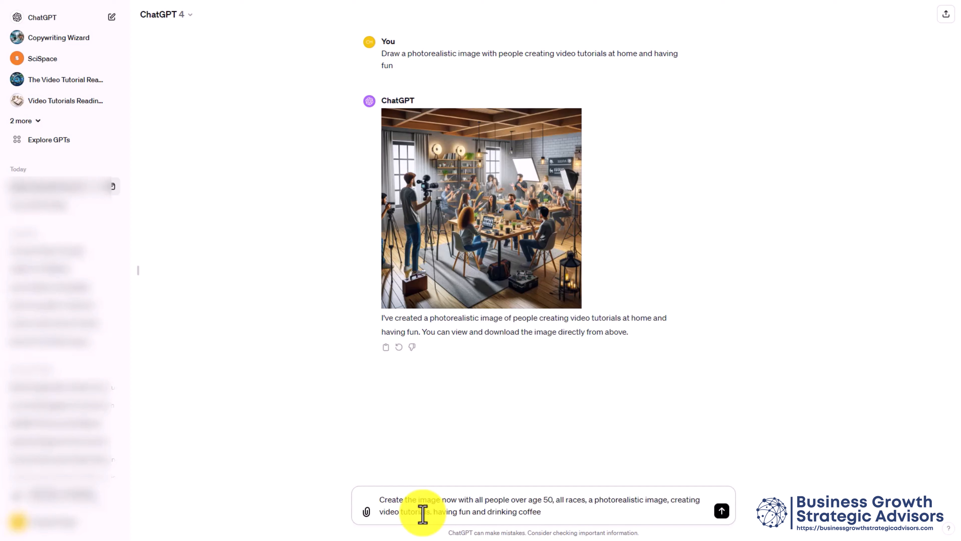
key(Return)
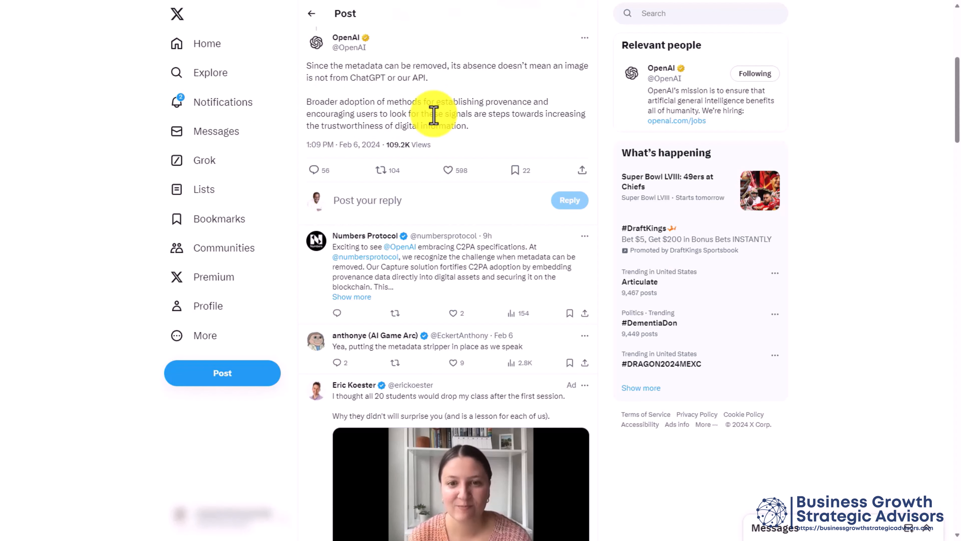
Step: Switch back to ChatGPT, select the Plugins model and search the plugin store for "mind maps"
key(alt+Left)
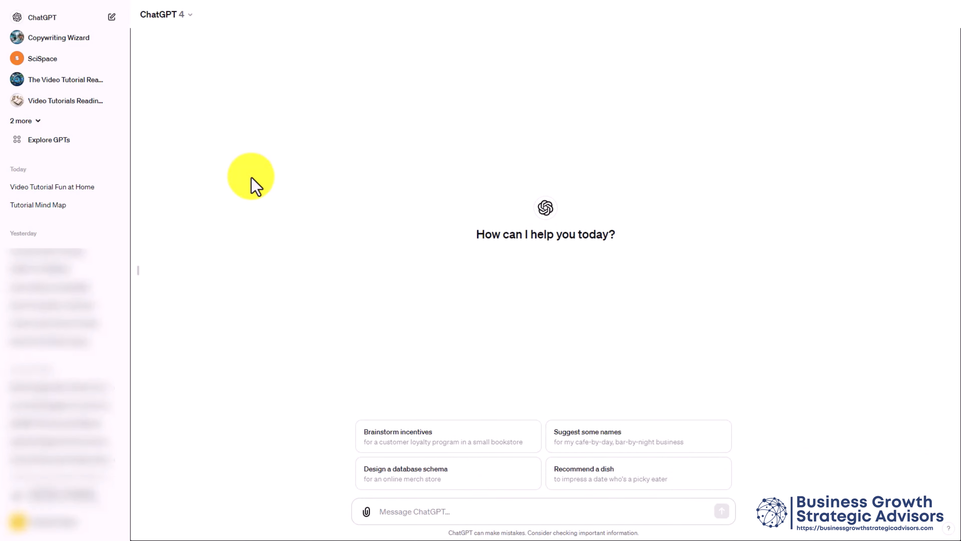
click(190, 15)
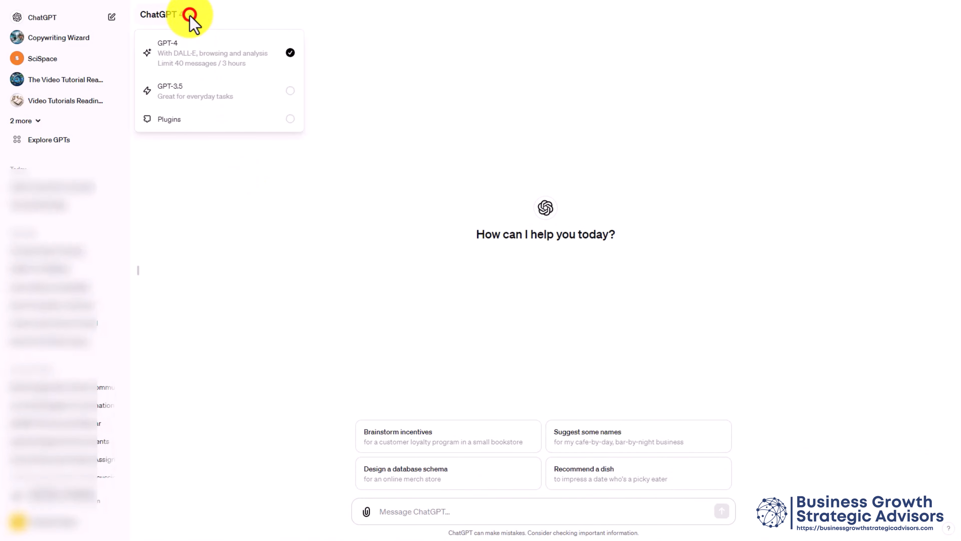
click(200, 128)
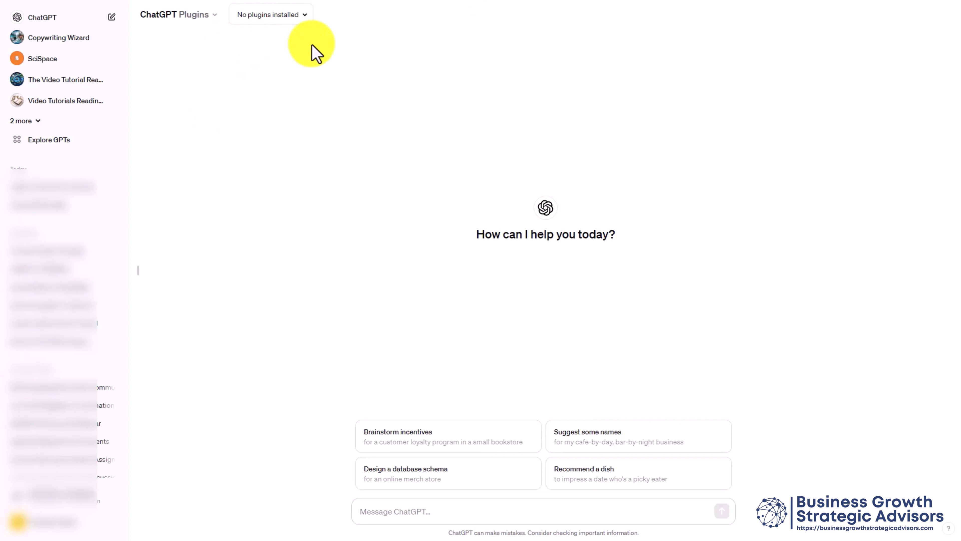
click(305, 16)
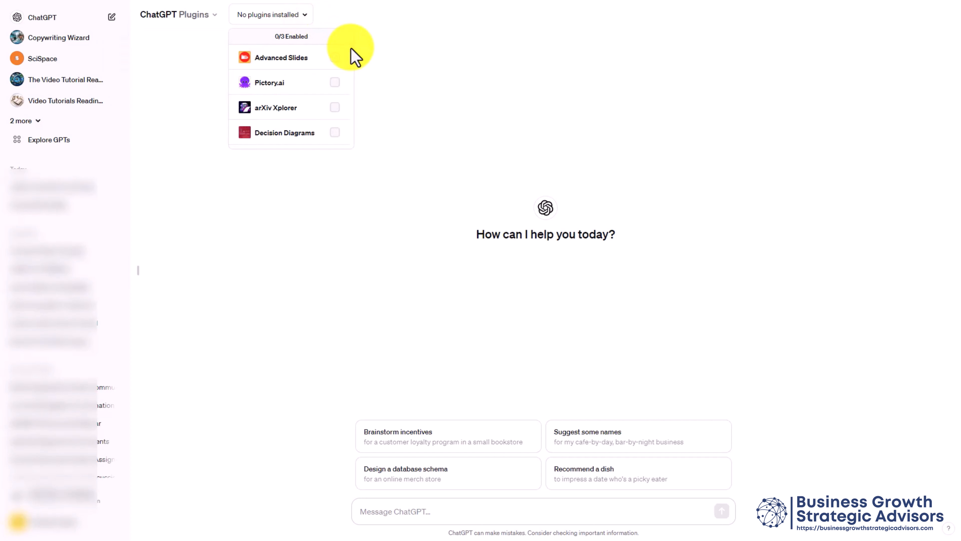
drag(350, 47, 346, 161)
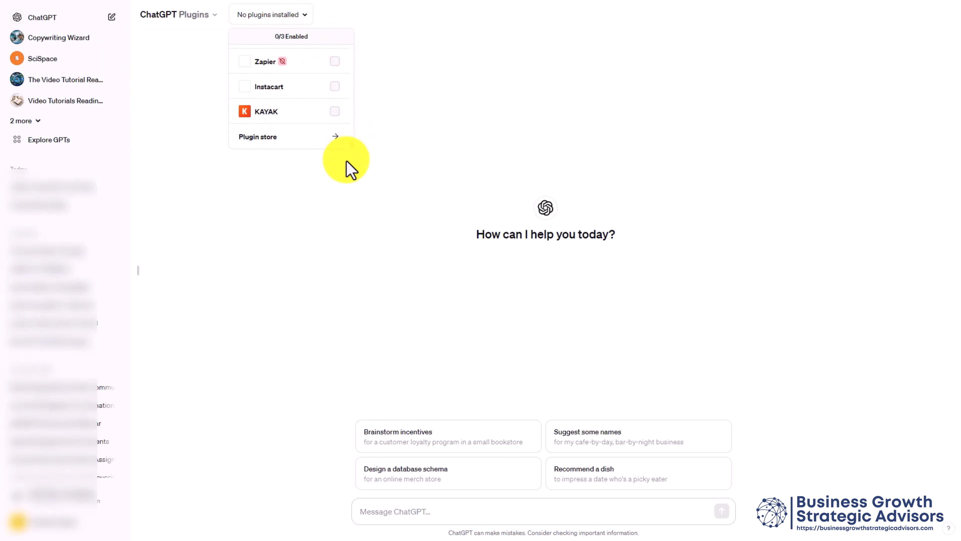
click(275, 142)
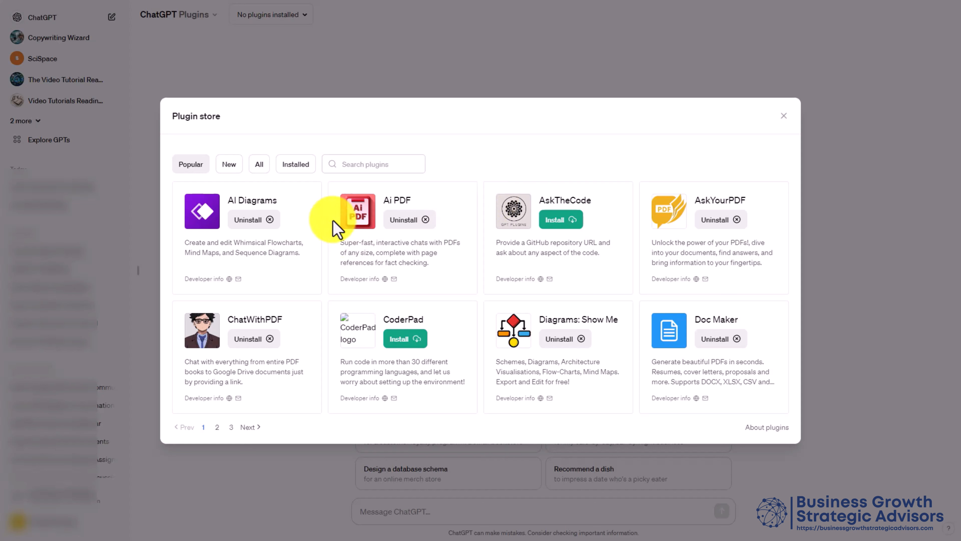
click(347, 161)
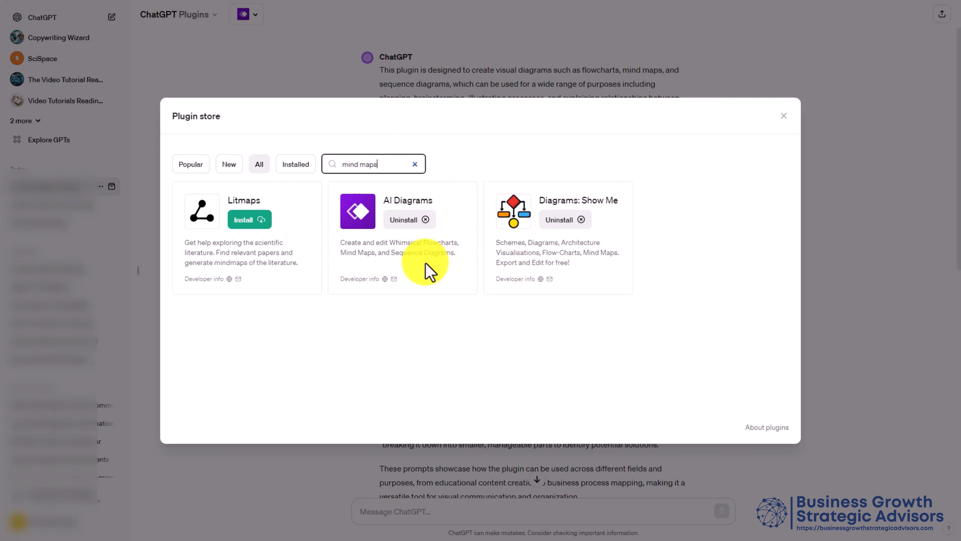
Step: Uninstall and reinstall the AI Diagrams plugin, and review the chat's sample prompts and its video tutorial mind map
click(400, 221)
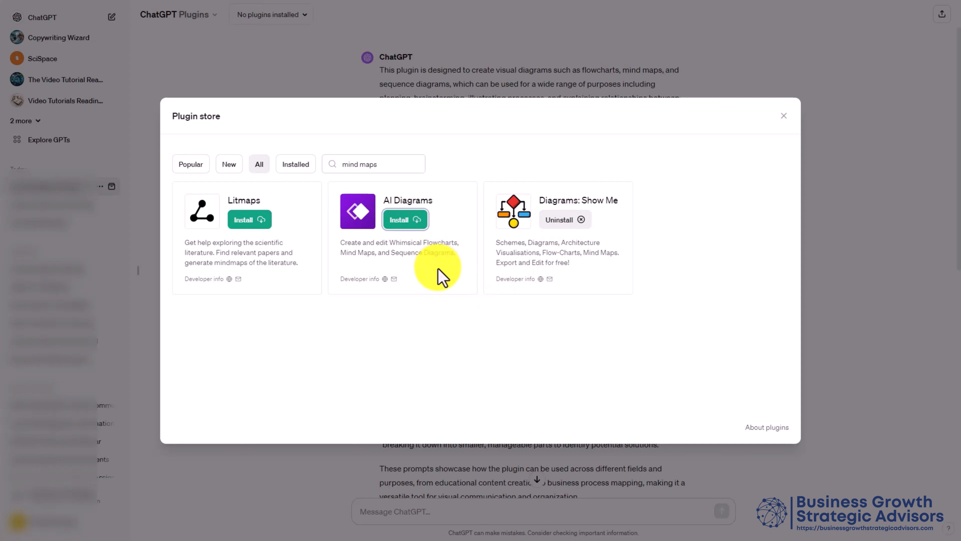
click(397, 229)
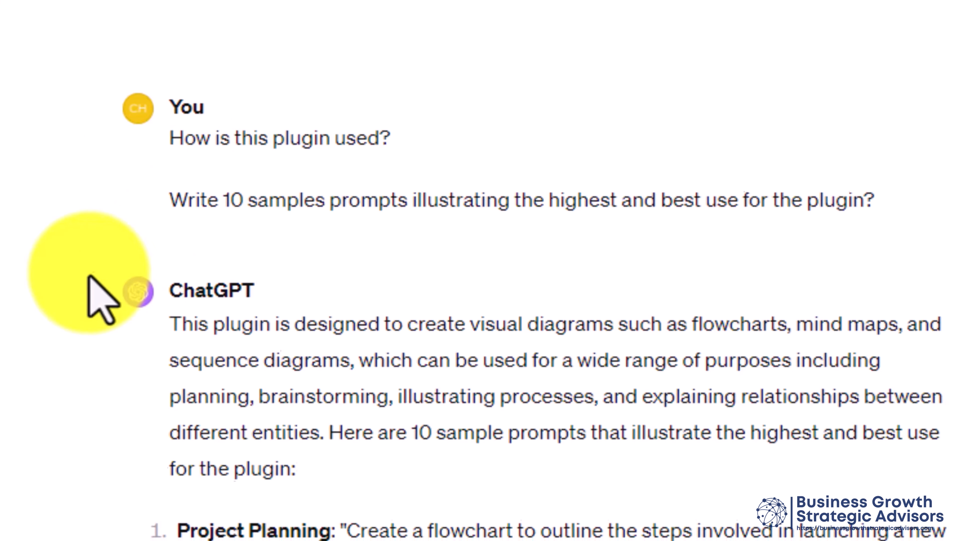
scroll(352, 121, down, 15)
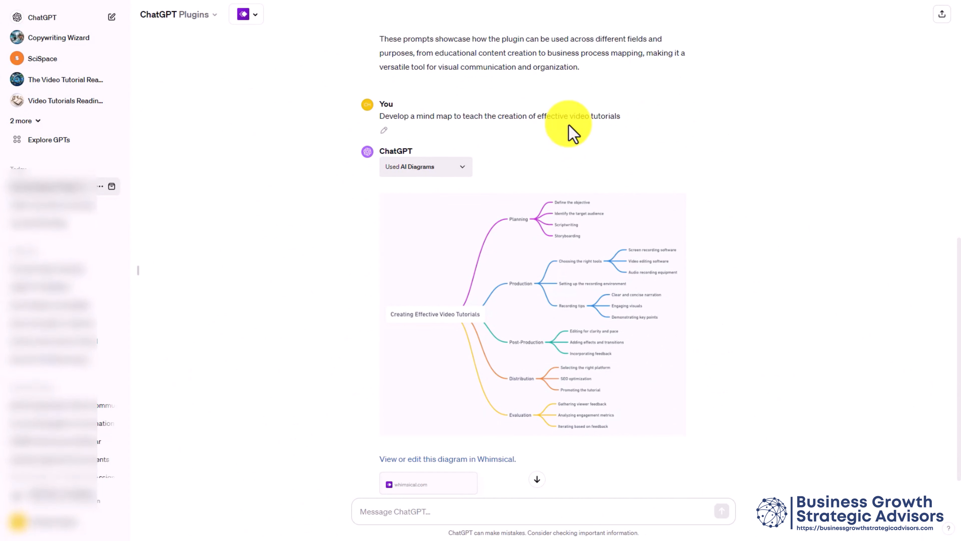
scroll(556, 145, down, 1)
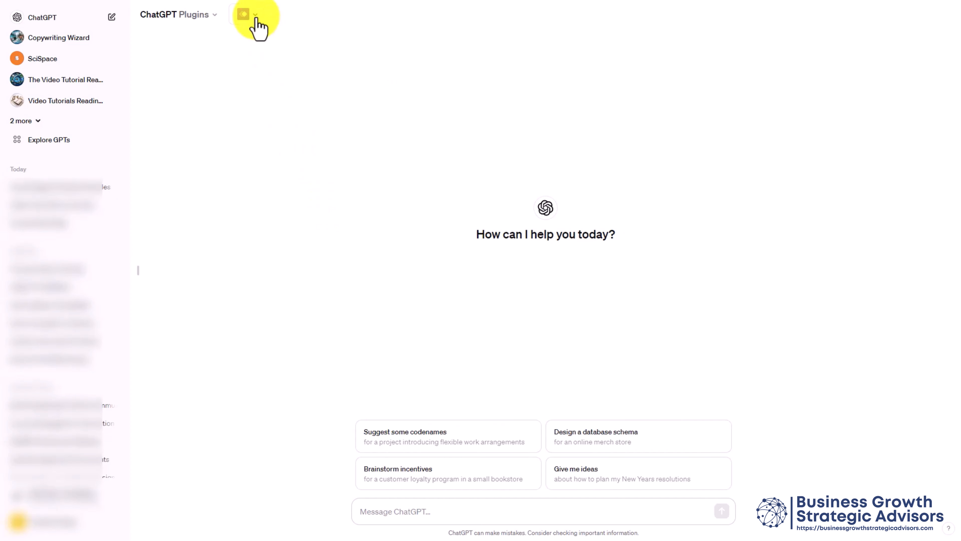
Step: Browse the installed plugins in a new chat and search the plugin store for "audio"
click(255, 19)
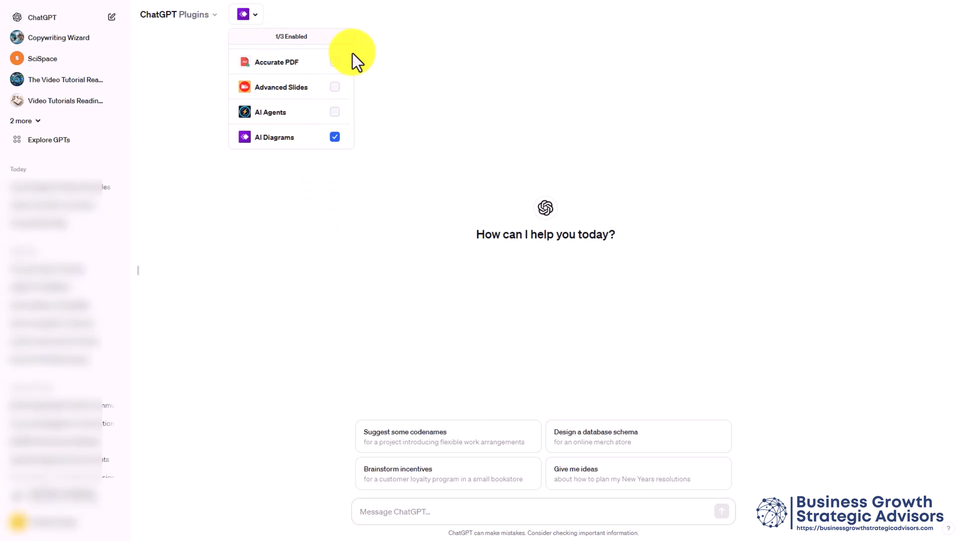
scroll(349, 60, down, 15)
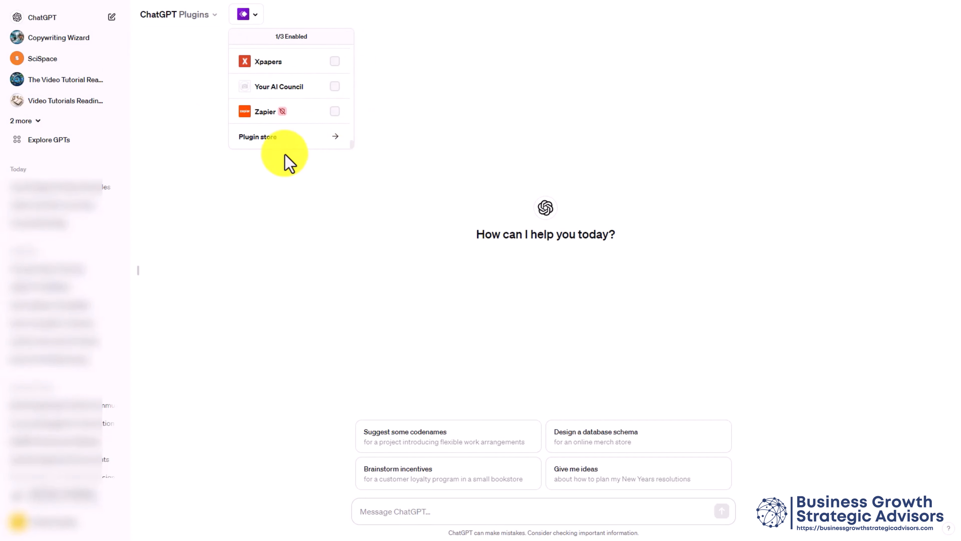
click(279, 141)
click(376, 164)
text(audio)
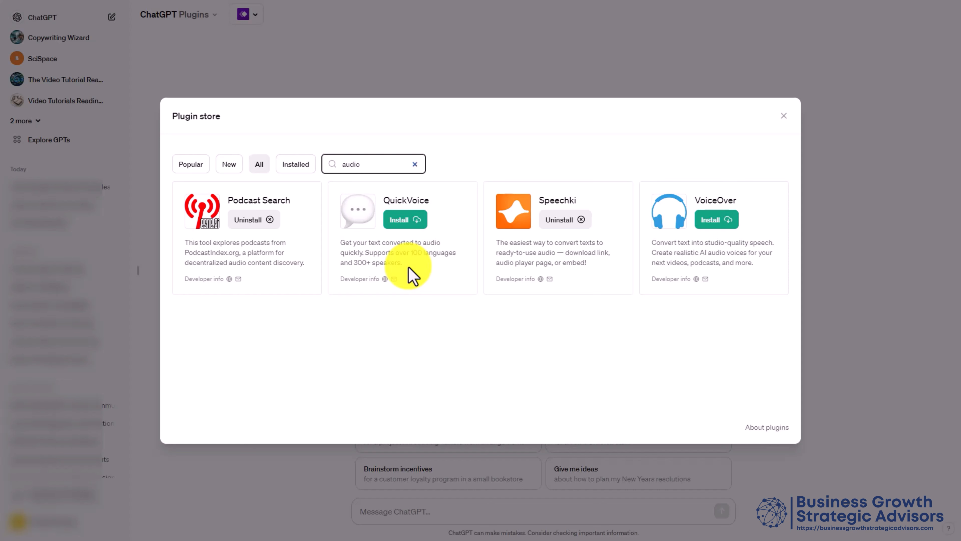
Step: Install the QuickVoice plugin, signing in with Google and authorizing the account
click(398, 223)
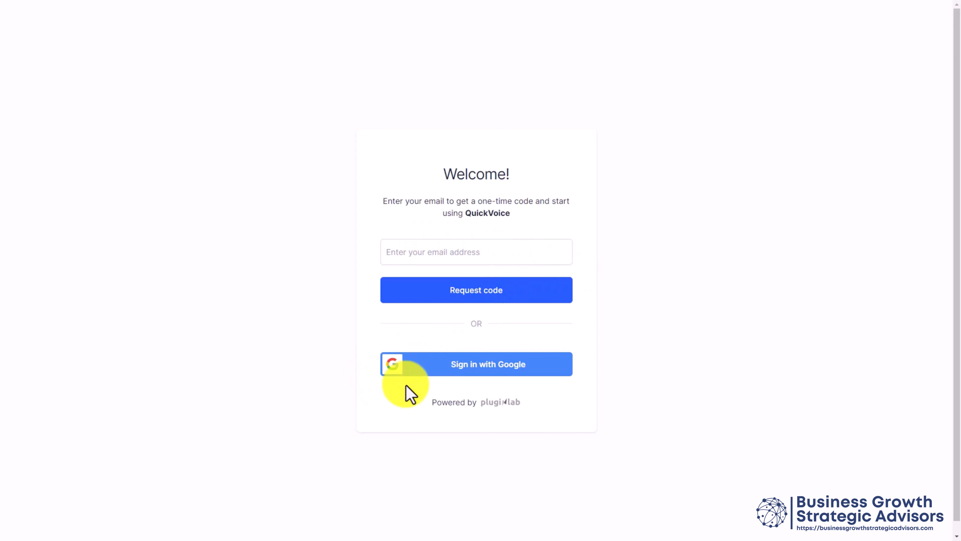
click(407, 368)
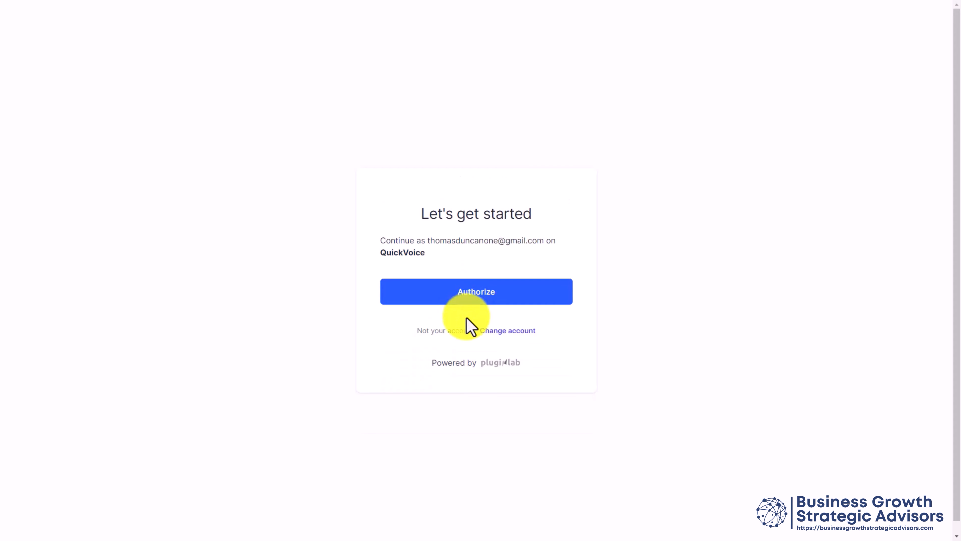
click(471, 295)
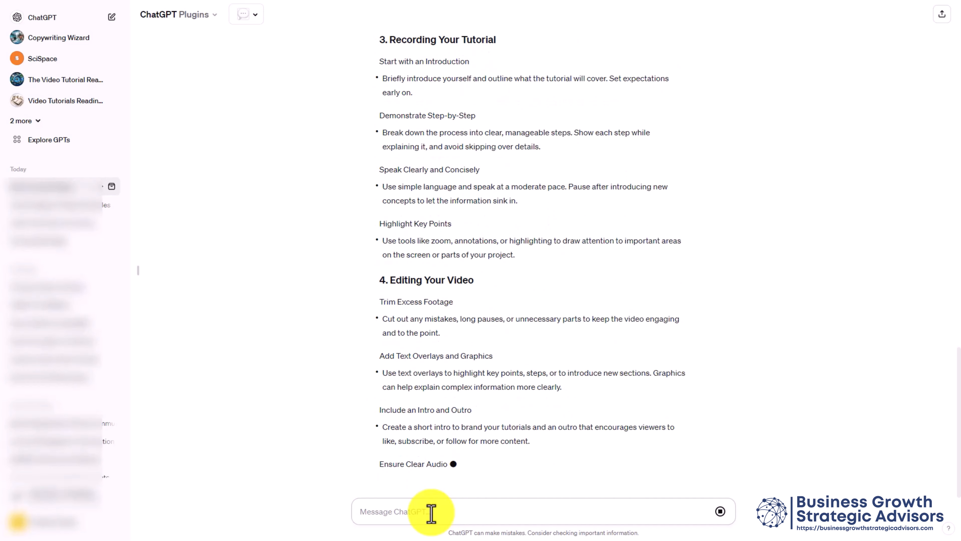
Step: Send the prompt "Convert this guide to audio using the plugin." in the video tutorial guide chat
text(Convert this guide to audio using the plugin.)
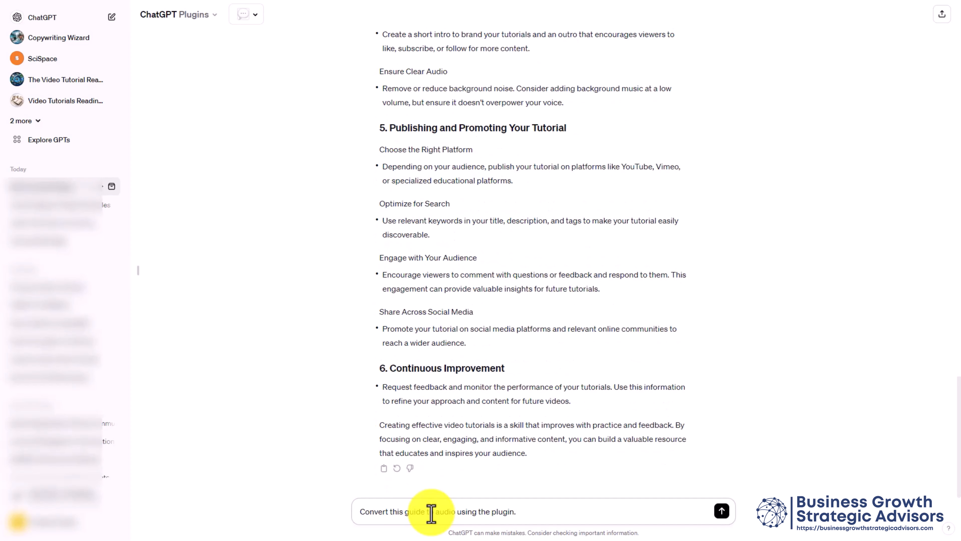
key(Return)
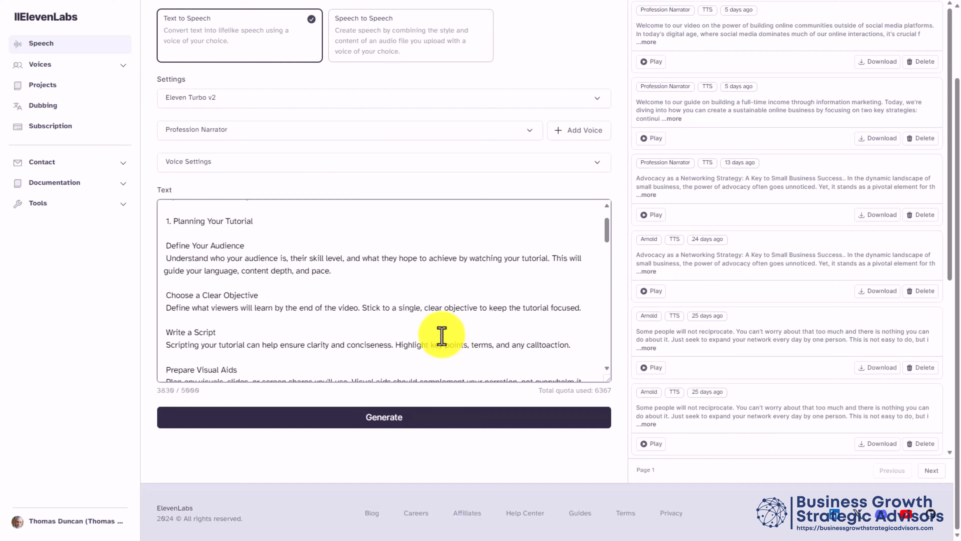
Step: Switch to ElevenLabs, set the text-to-speech voice to Antoni and review its voice settings
click(446, 132)
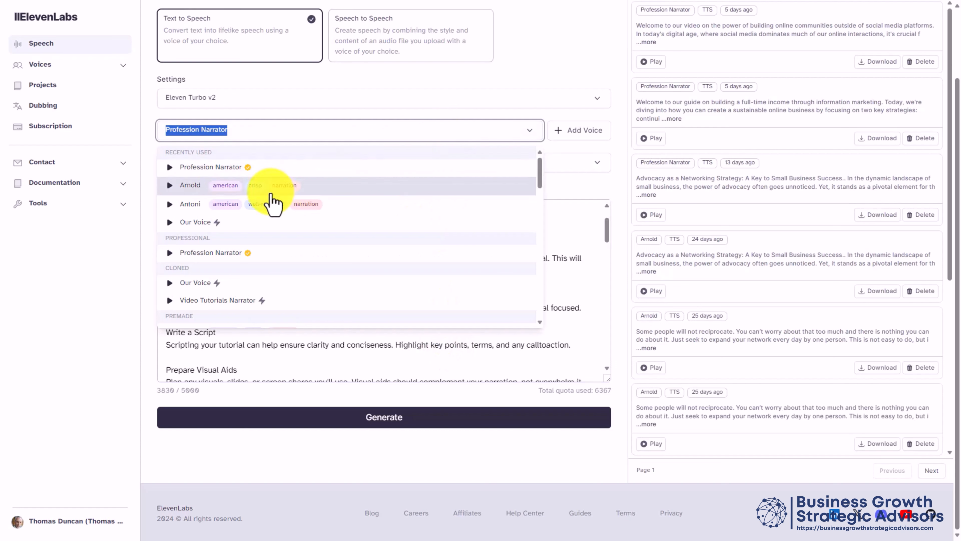
click(199, 206)
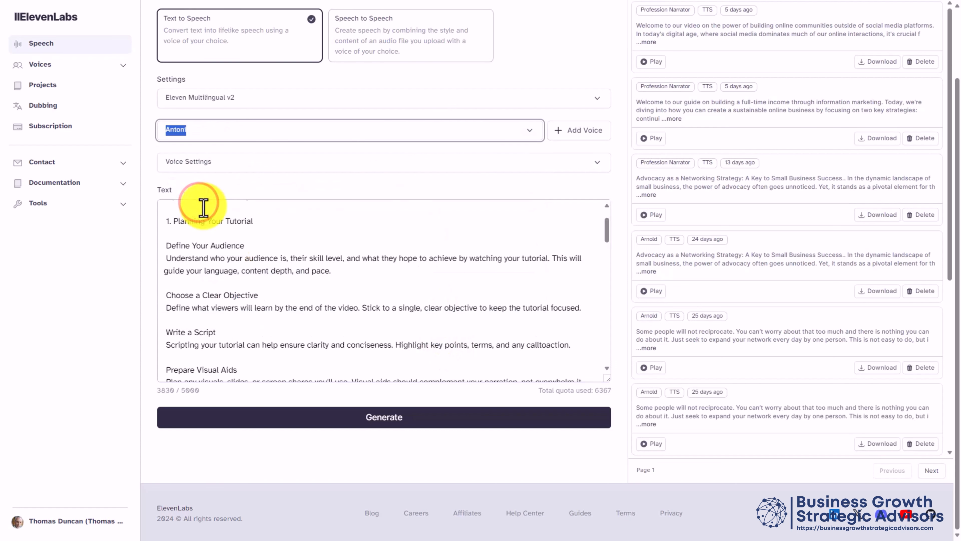
click(337, 160)
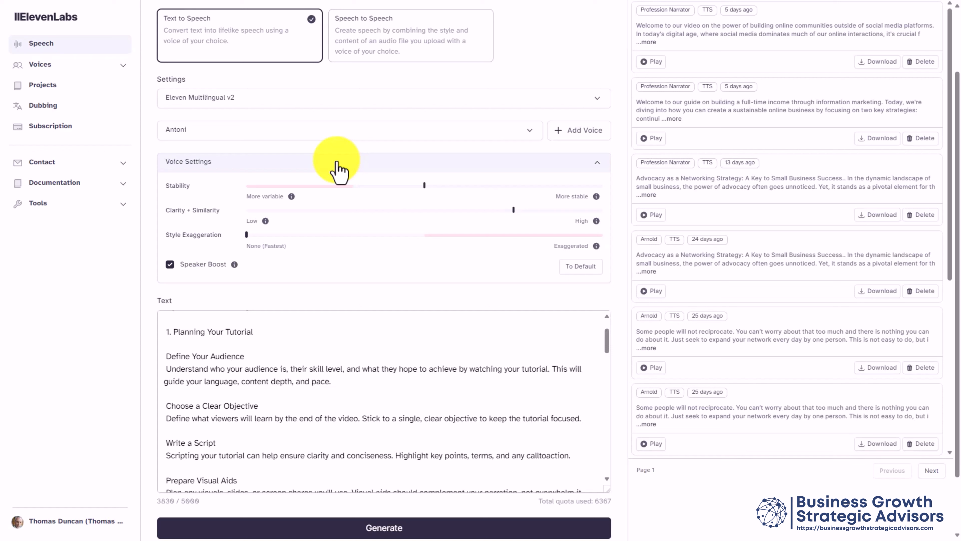
click(336, 163)
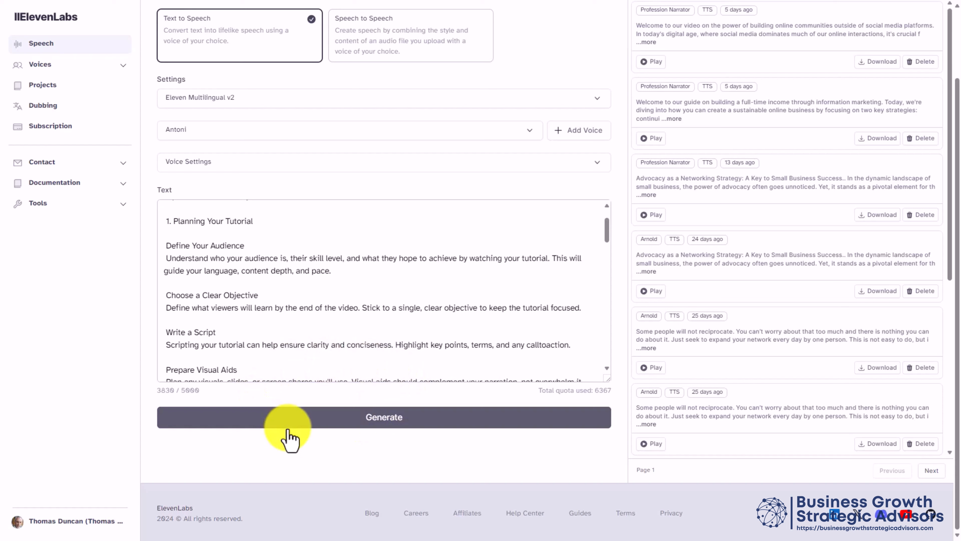
Step: Generate speech from the tutorial guide text and pause the audio playback
click(386, 435)
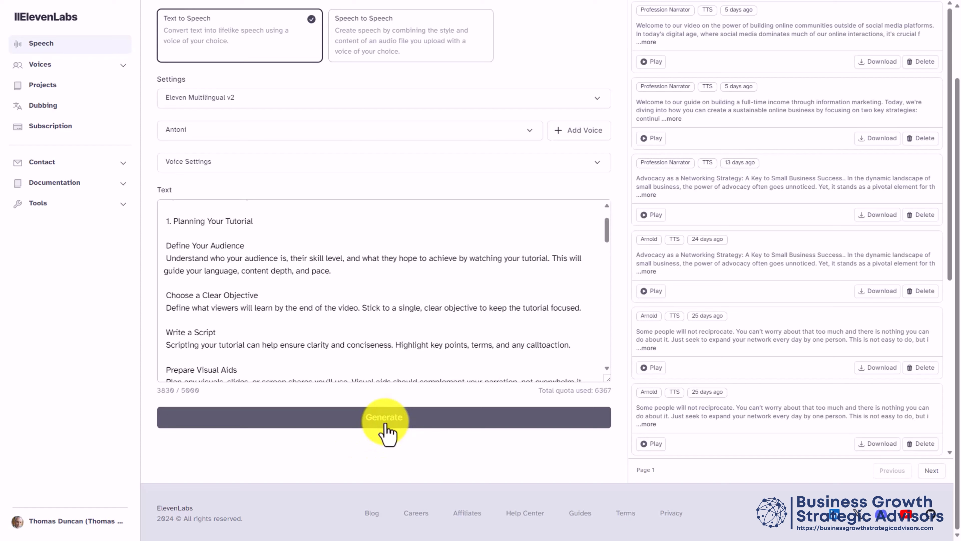
click(344, 428)
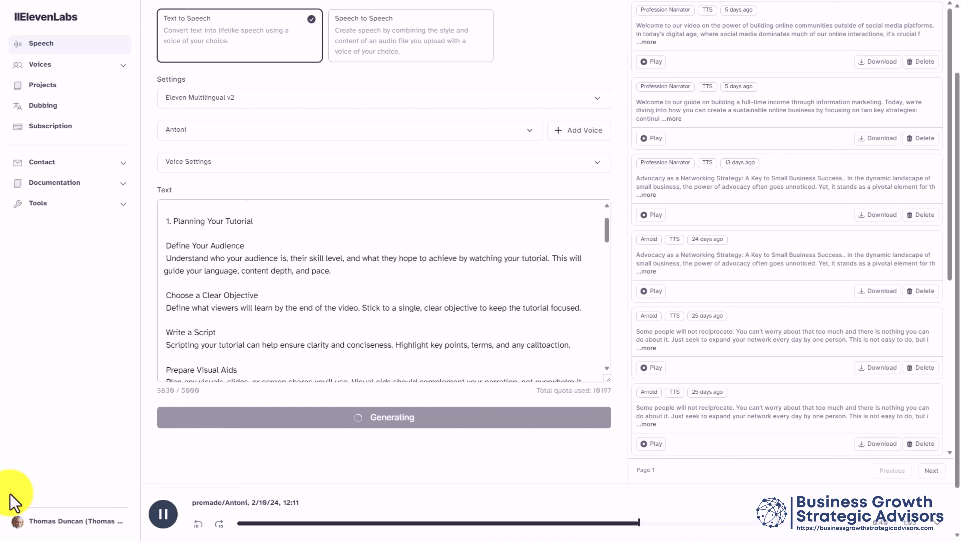
click(162, 513)
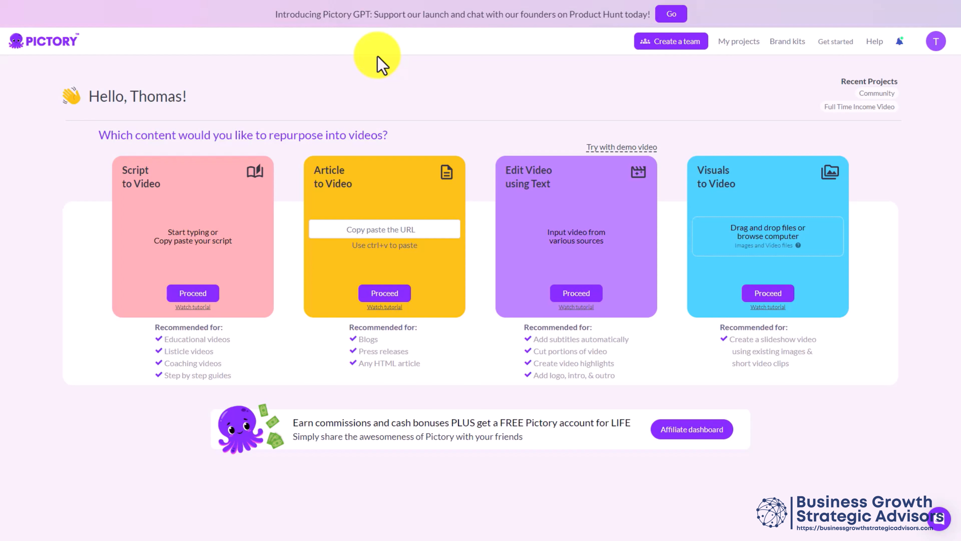
Step: Switch to Pictory and create a script-to-video project named Video Tutorials Guide from the copied guide text, dismissing the watermark notice
click(199, 295)
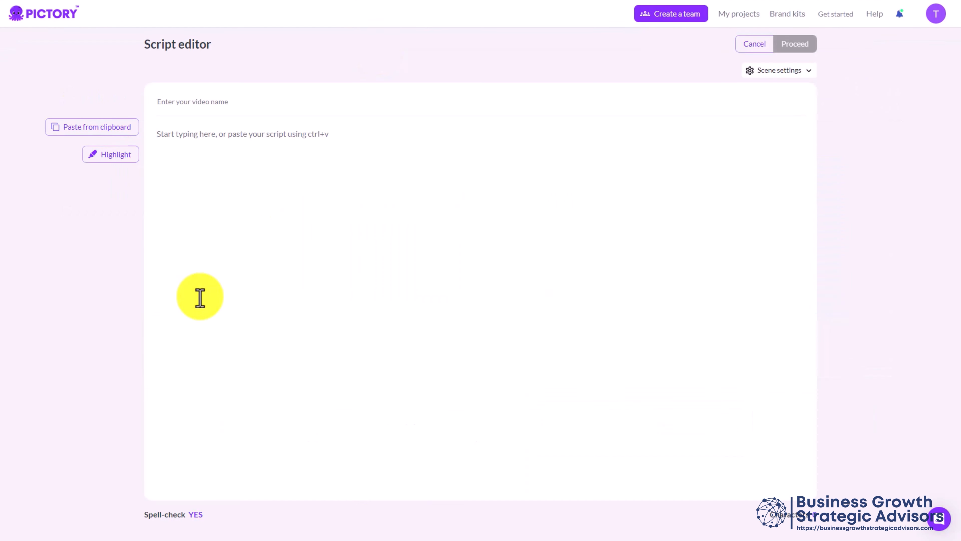
click(176, 136)
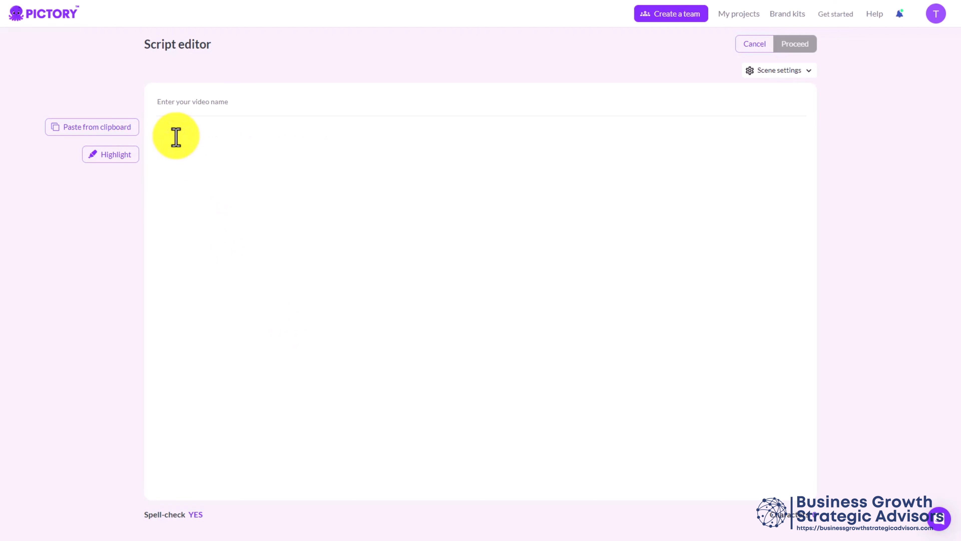
key(ctrl+v)
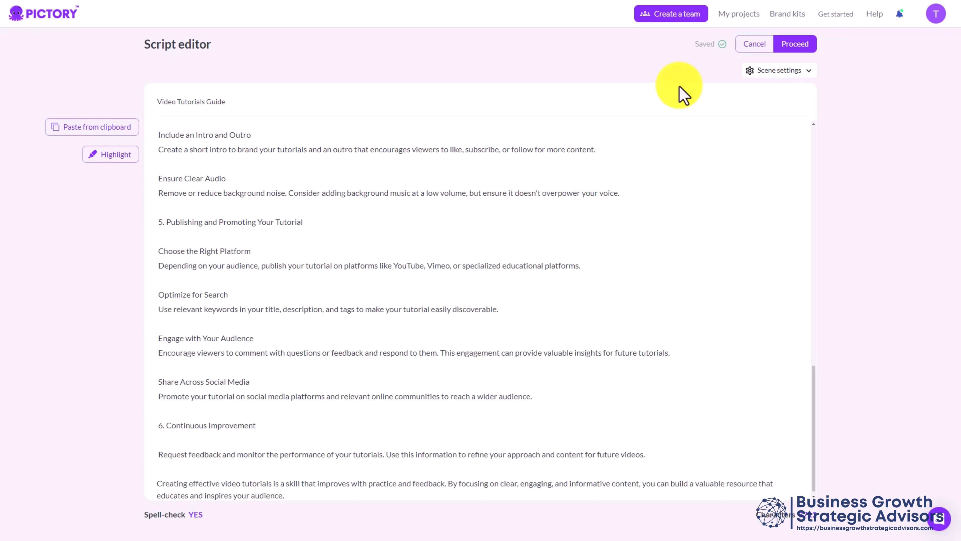
click(795, 46)
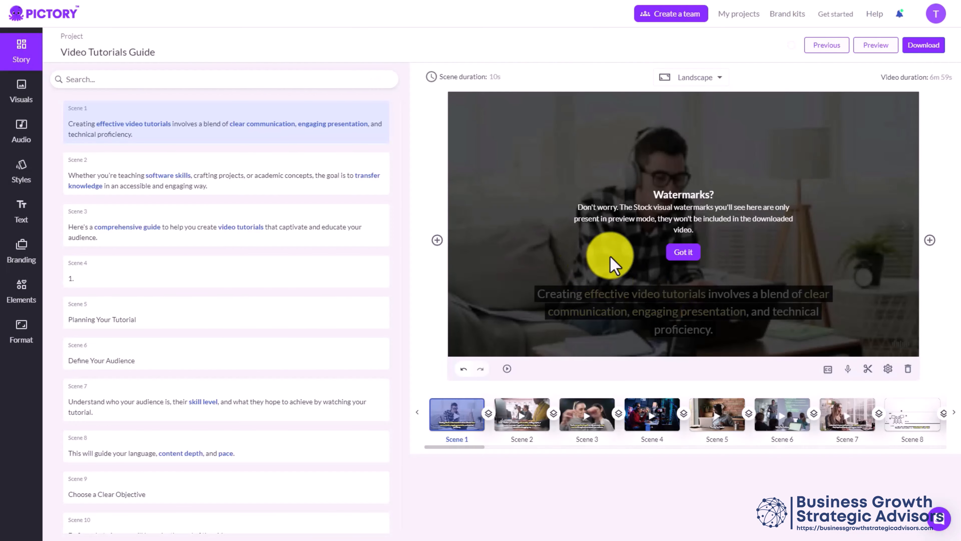
click(683, 253)
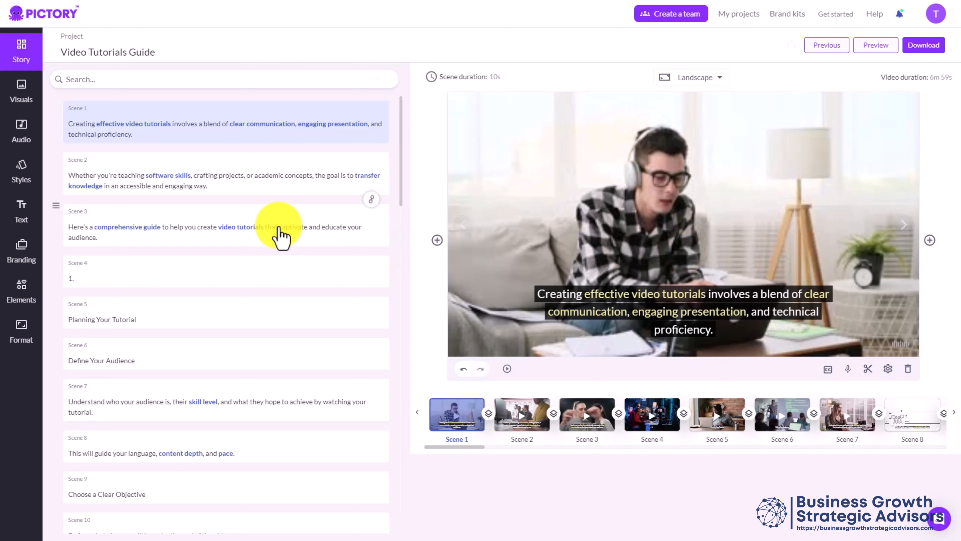
Step: Examine scene 2 of the video project along with the available visuals, background music and premium AI voiceovers
click(249, 187)
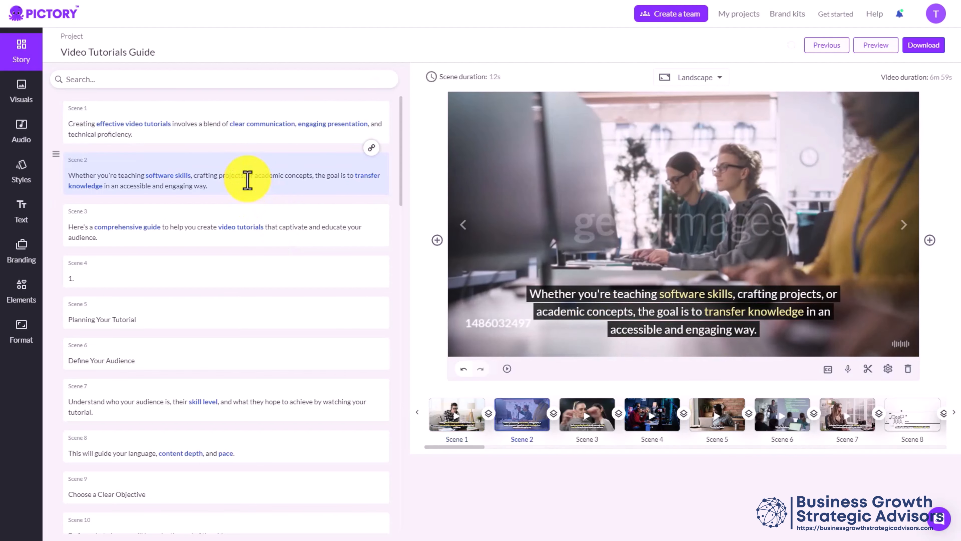
click(21, 90)
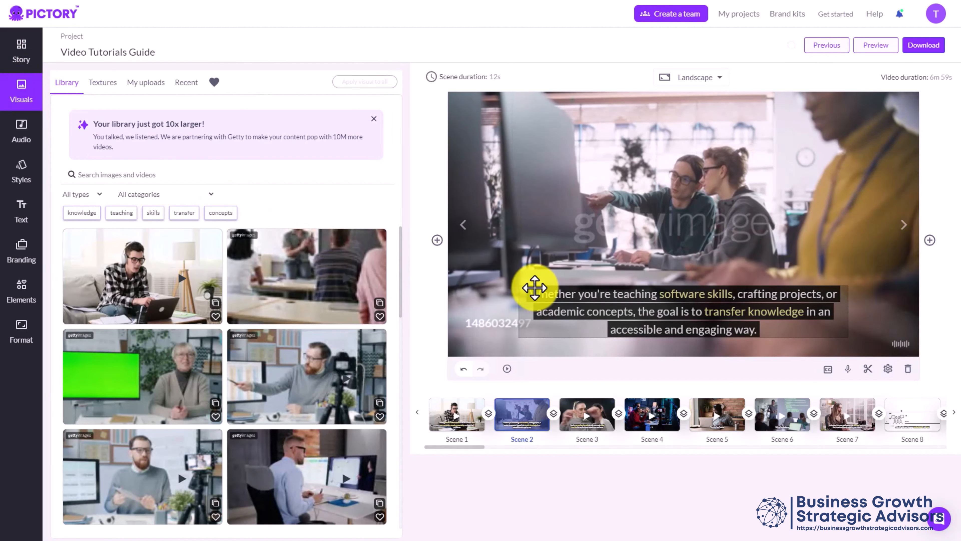
click(21, 126)
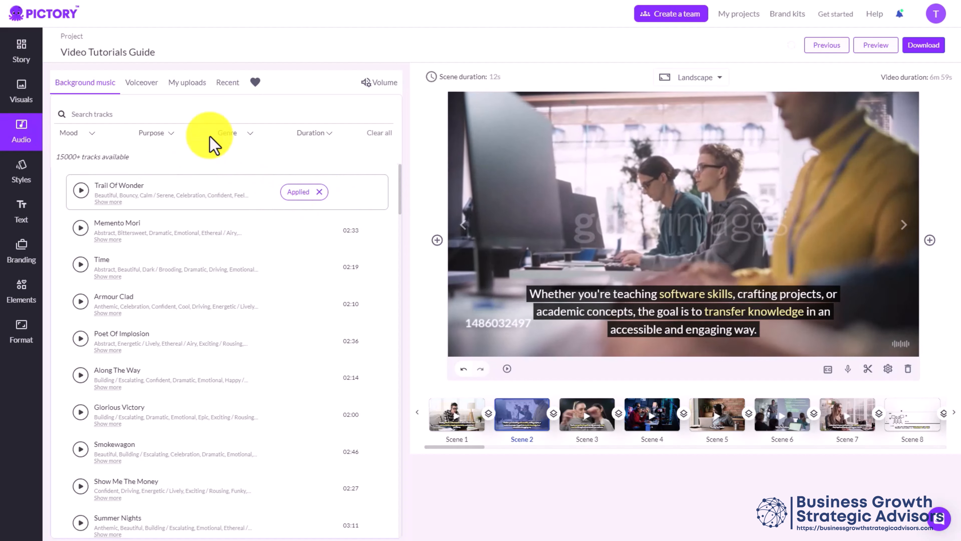
click(147, 84)
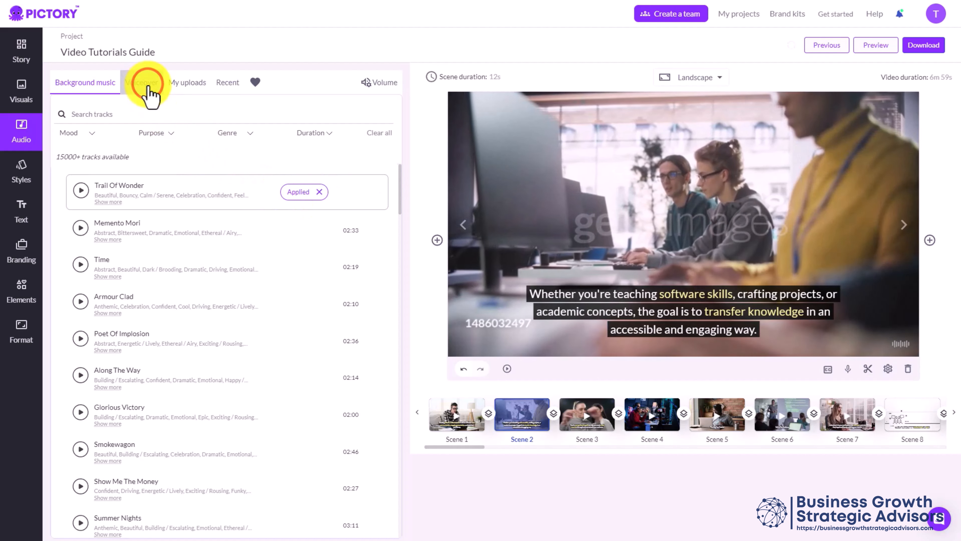
mouse_move(329, 250)
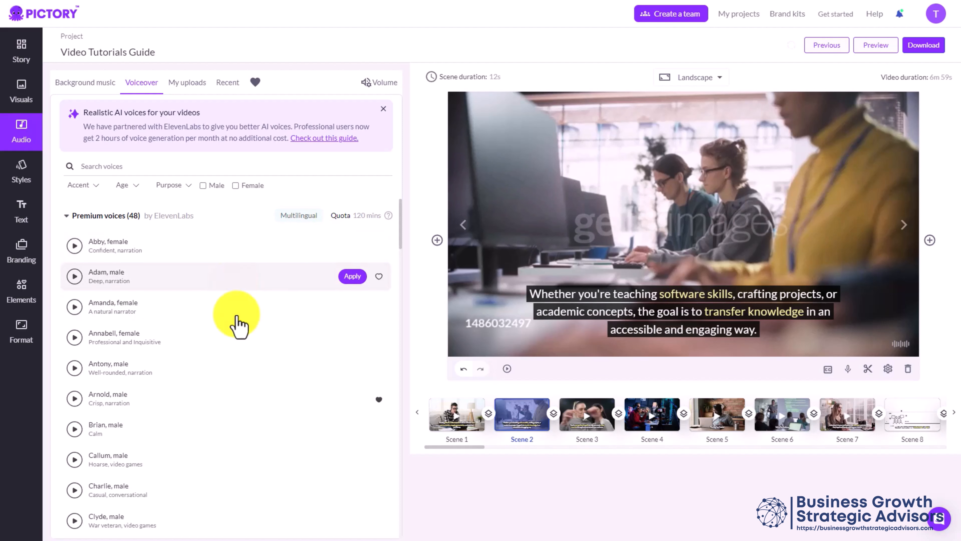
mouse_move(240, 337)
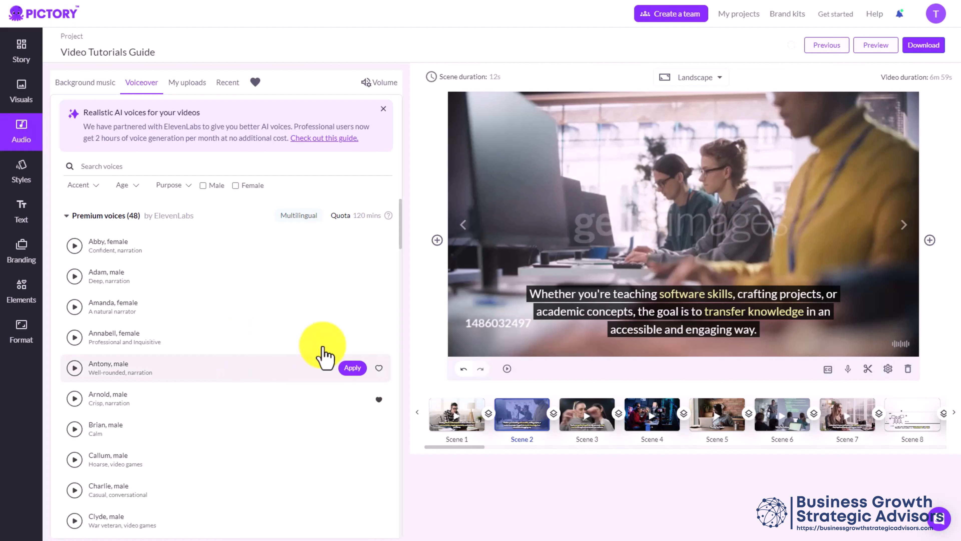
click(348, 337)
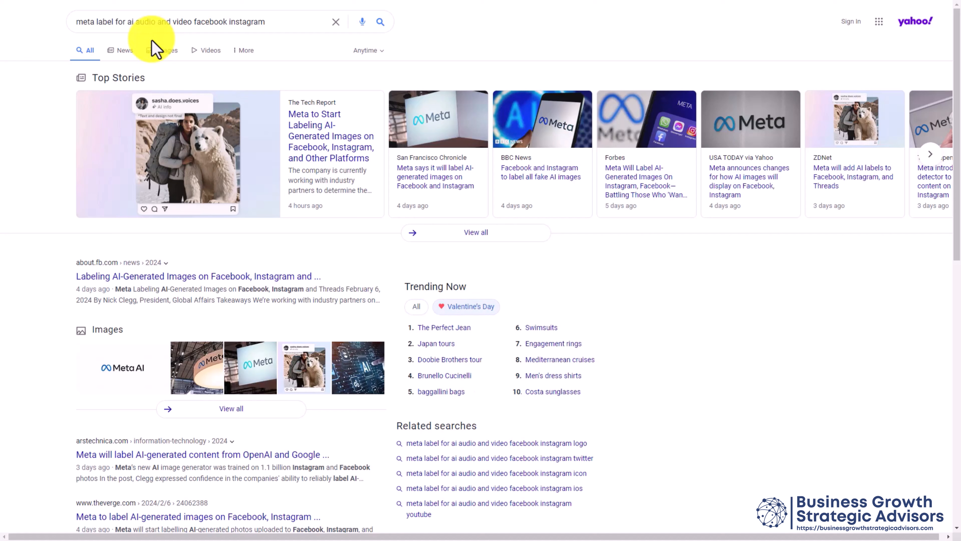
Step: Read the search results on Meta's AI labels and the YouTube blog post on responsible AI innovation, including its disclosure requirements
scroll(153, 48, down, 1)
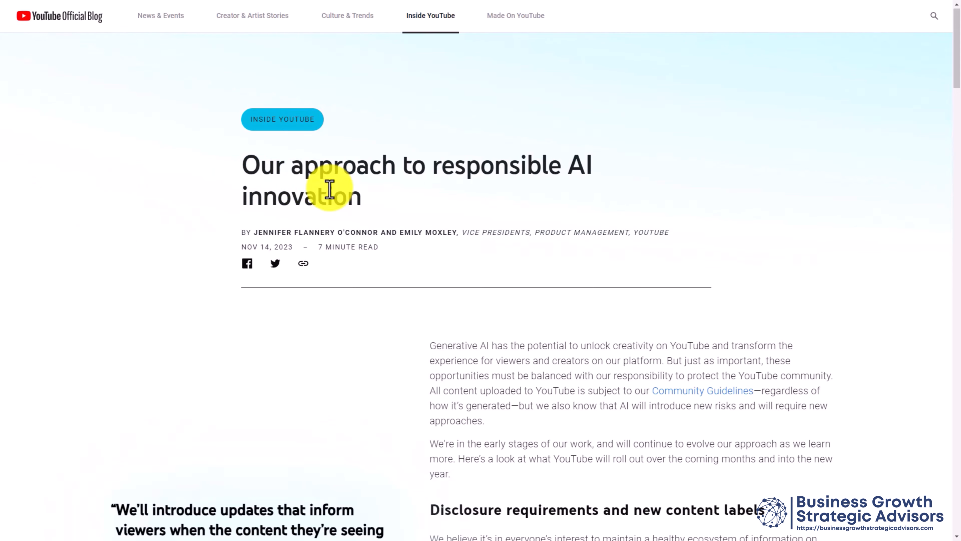
scroll(330, 188, down, 10)
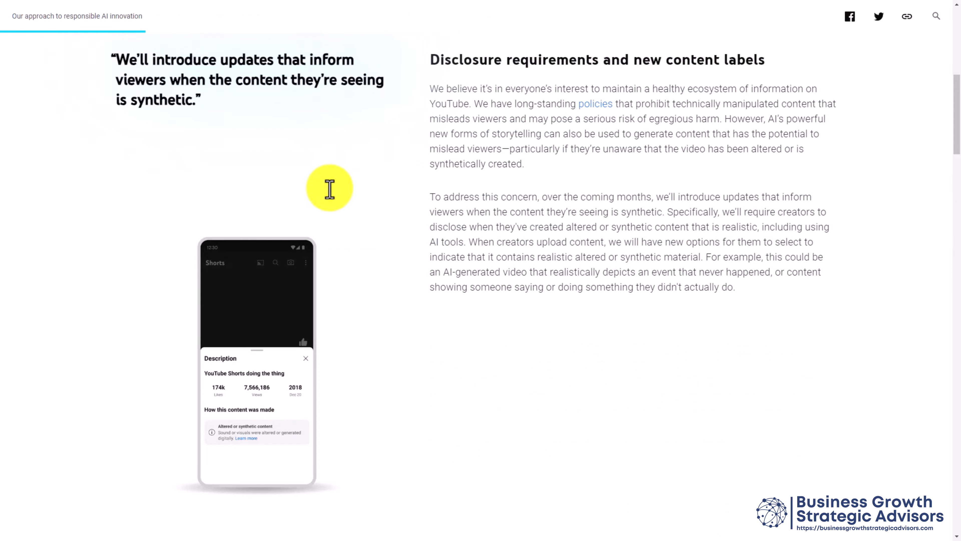
scroll(329, 188, down, 5)
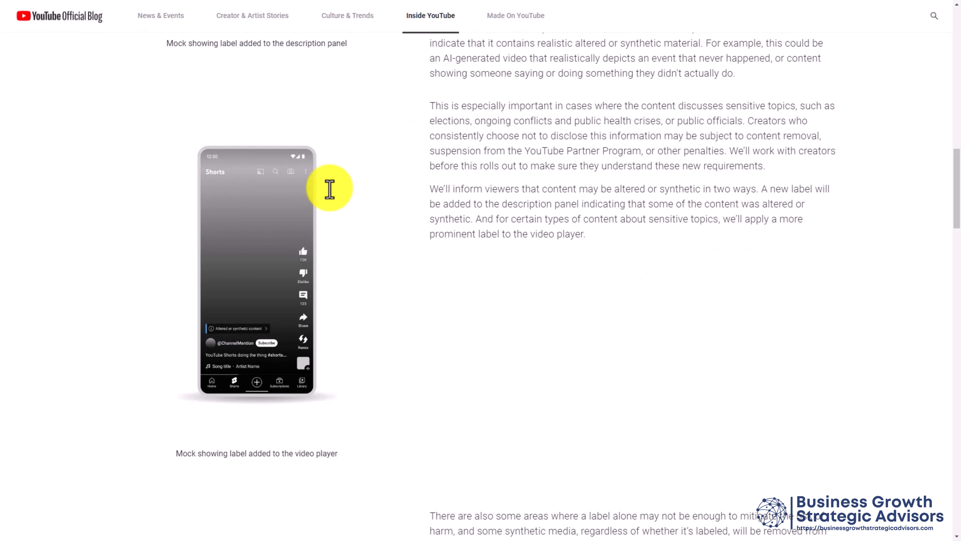
scroll(330, 188, down, 10)
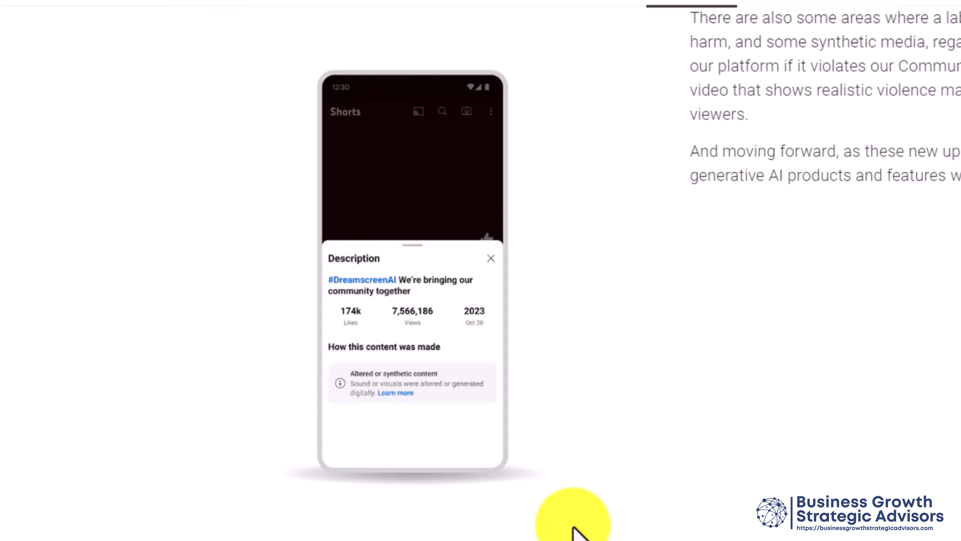
scroll(361, 363, up, 9)
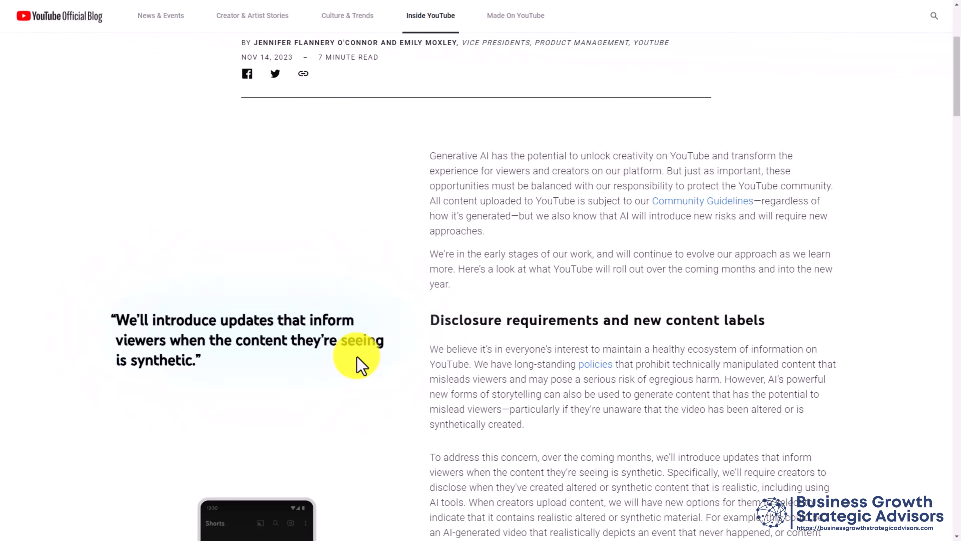
scroll(280, 325, up, 5)
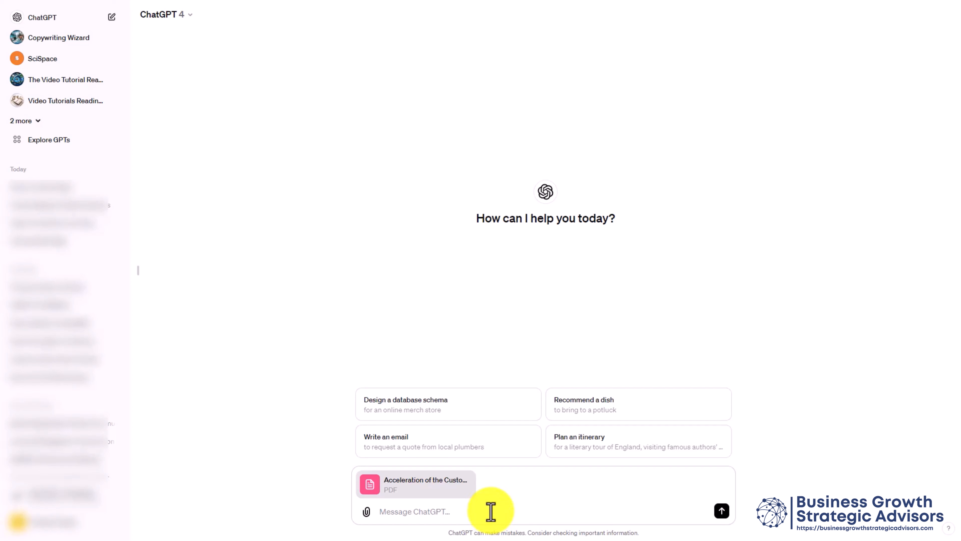
Step: In ChatGPT, send the attached PDF with the prompt "create a bullet point summary of this article also, please interpret study results."
click(394, 513)
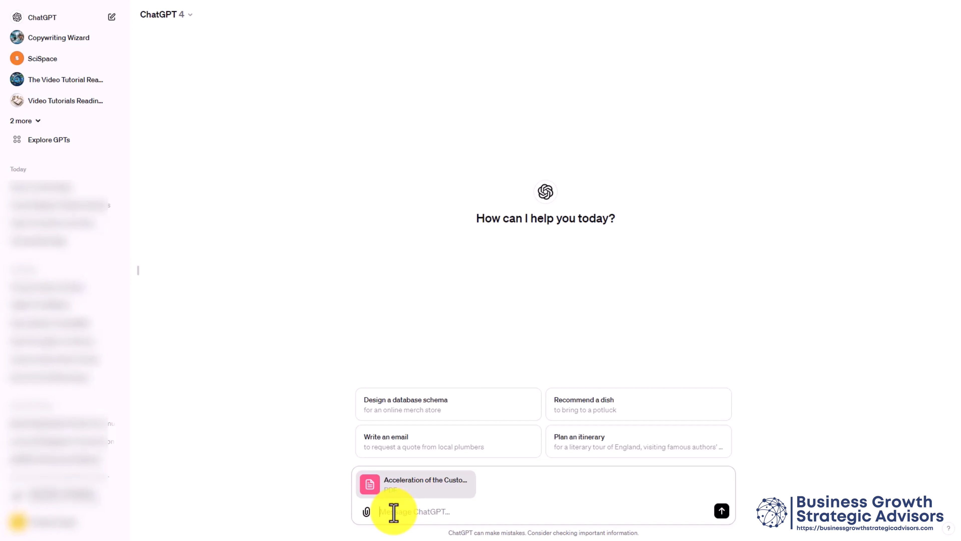
text(create a bullet point summary of this article  also, please interpret study results)
text(.)
key(Return)
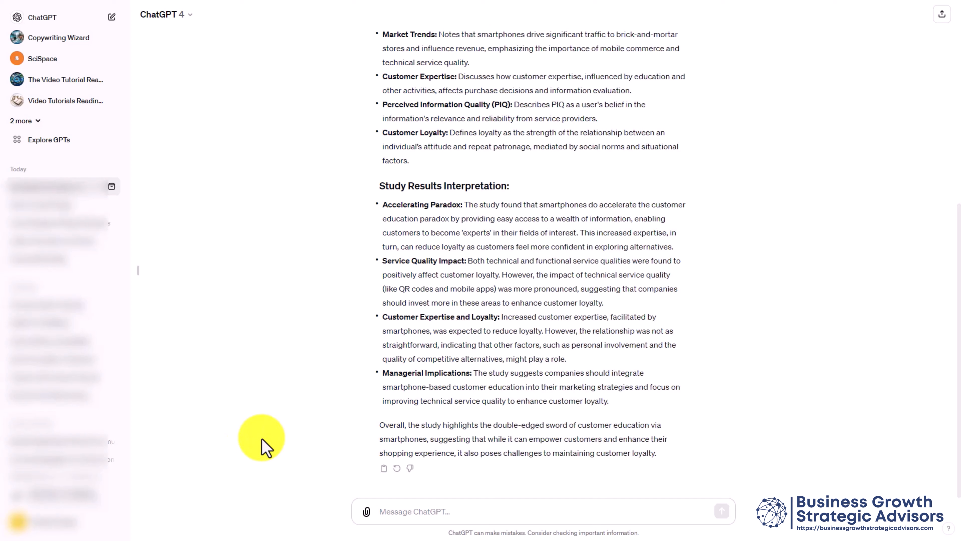
scroll(212, 484, up, 1)
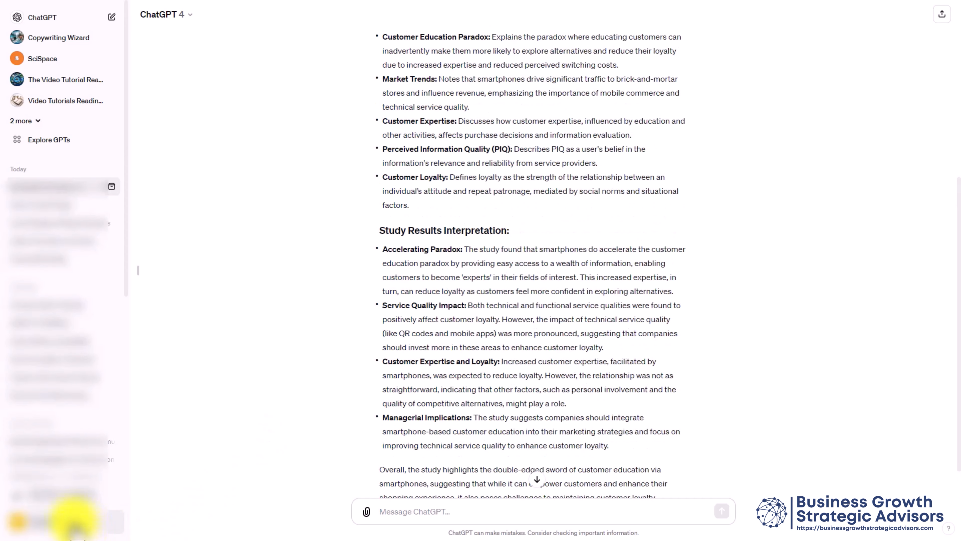
Step: Enable the custom instructions for new chats and save them
click(73, 522)
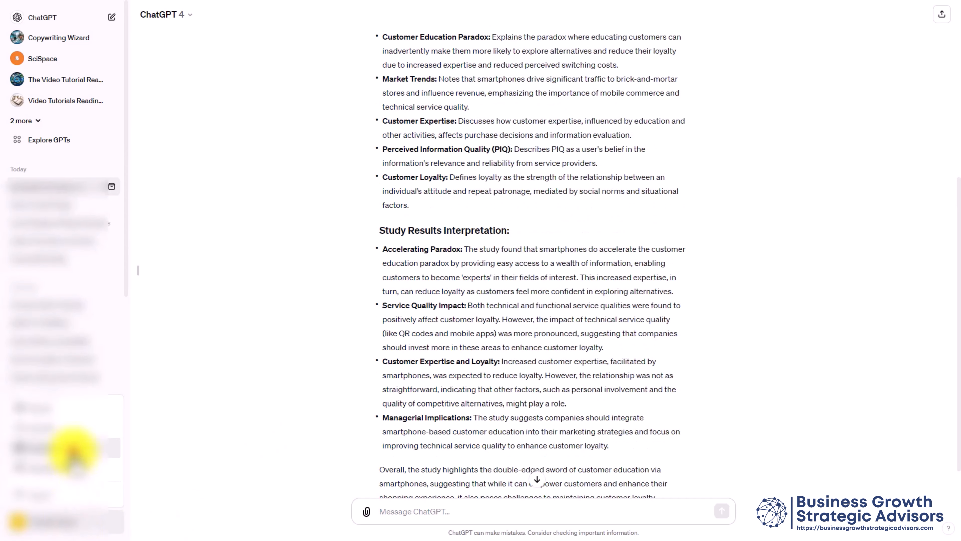
click(72, 450)
click(424, 433)
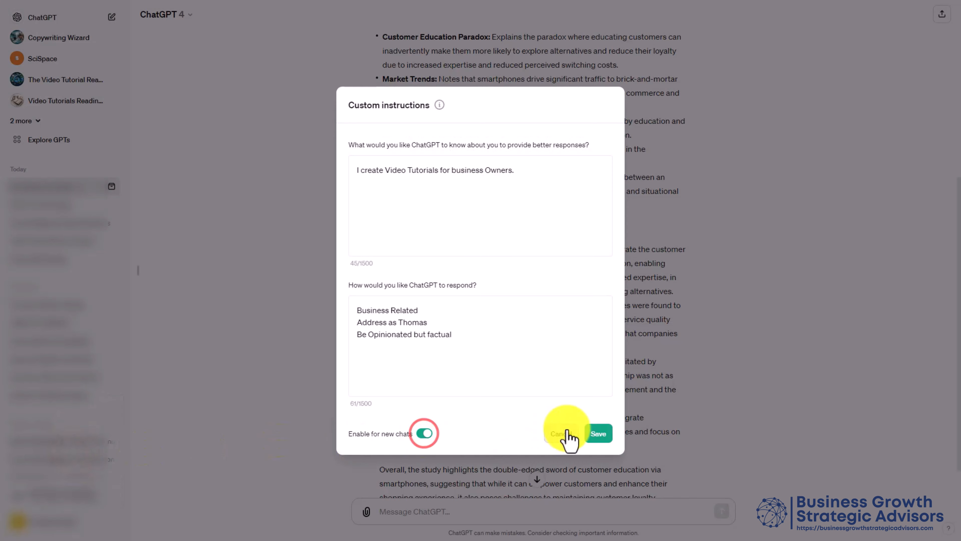
click(591, 440)
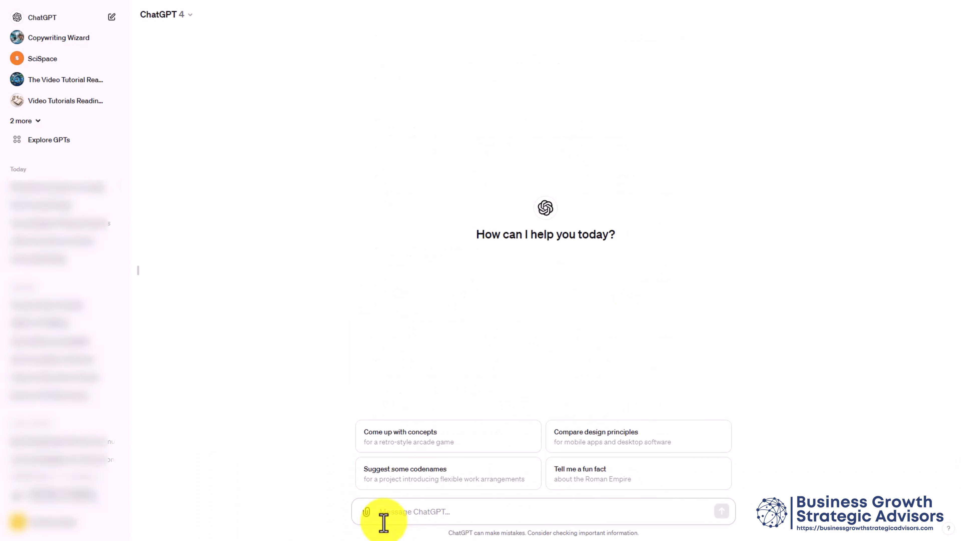
Step: Attach the article PDF and send "Given my profession, provide a detailed bullet point summary. interpret any study results in the context of my profession."
click(367, 512)
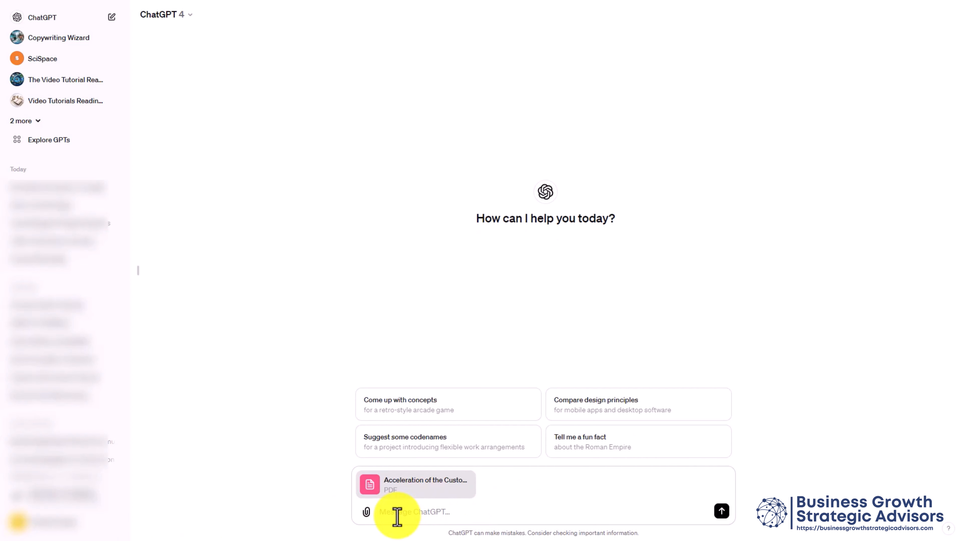
text(Given my profession, provide a detailed bullet point summary.  interpret any study results in the context of my profession.)
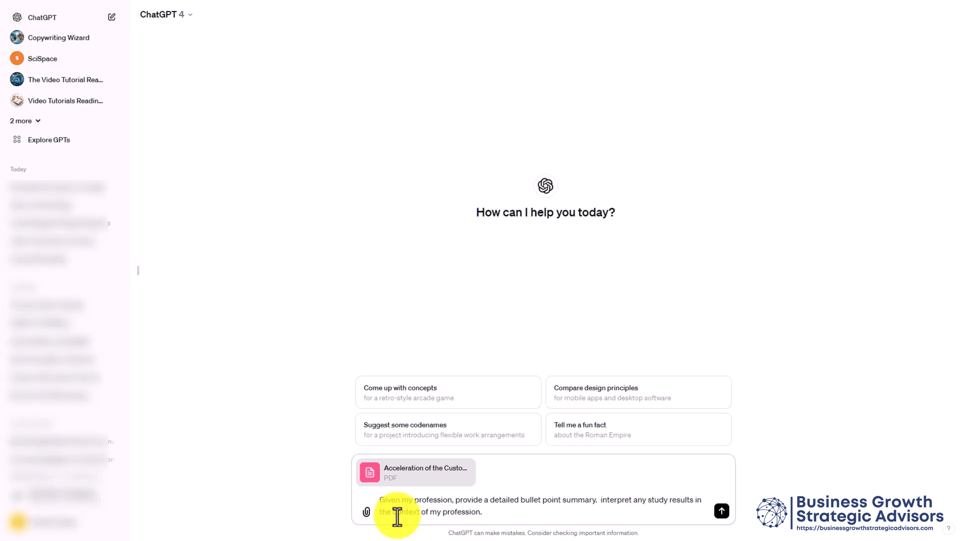
key(Return)
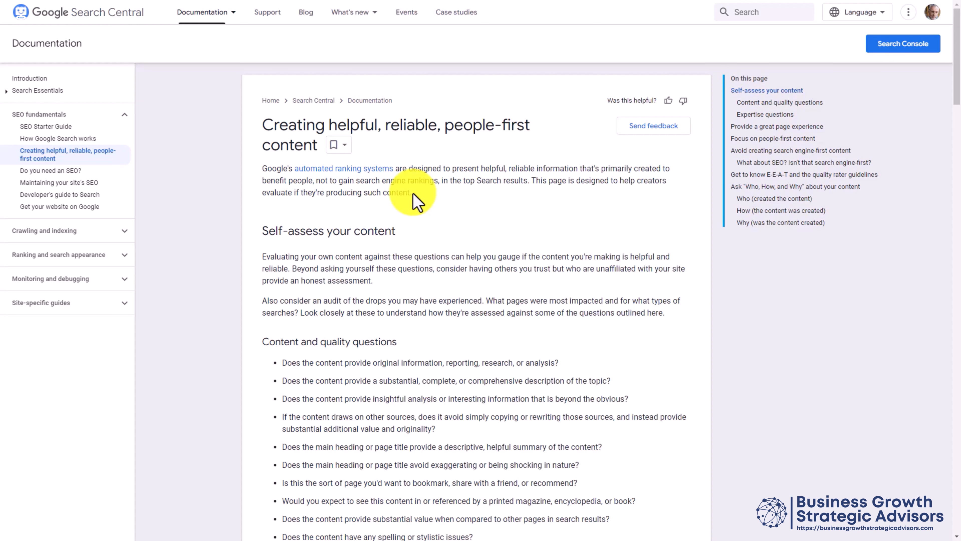
Step: Read Google Search Central's documentation on creating helpful, reliable, people-first content, through the Who and How sections
scroll(414, 198, down, 8)
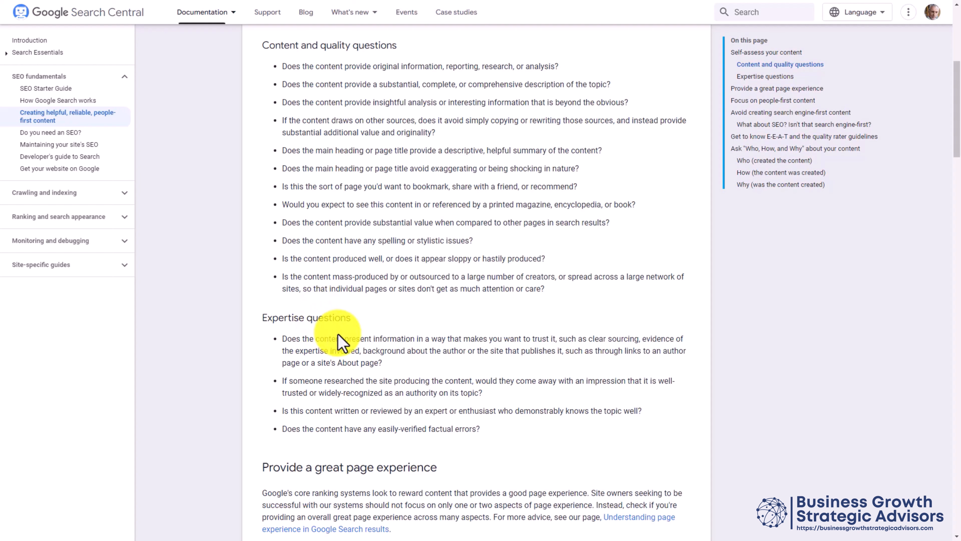
scroll(439, 224, down, 10)
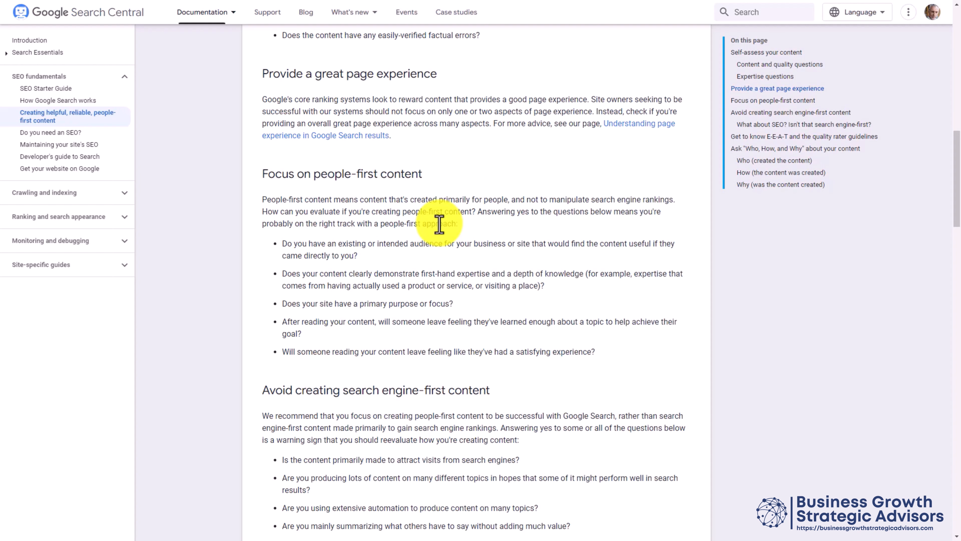
scroll(439, 224, down, 15)
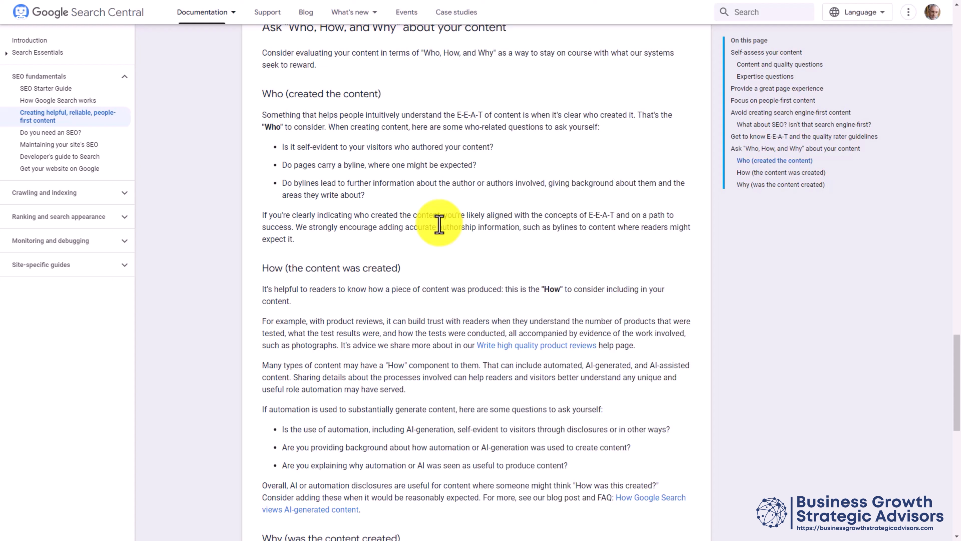
Step: Open Google Search's guidance about AI-generated content and read it through the FAQ on bylines and disclosures
click(311, 509)
scroll(297, 225, down, 1)
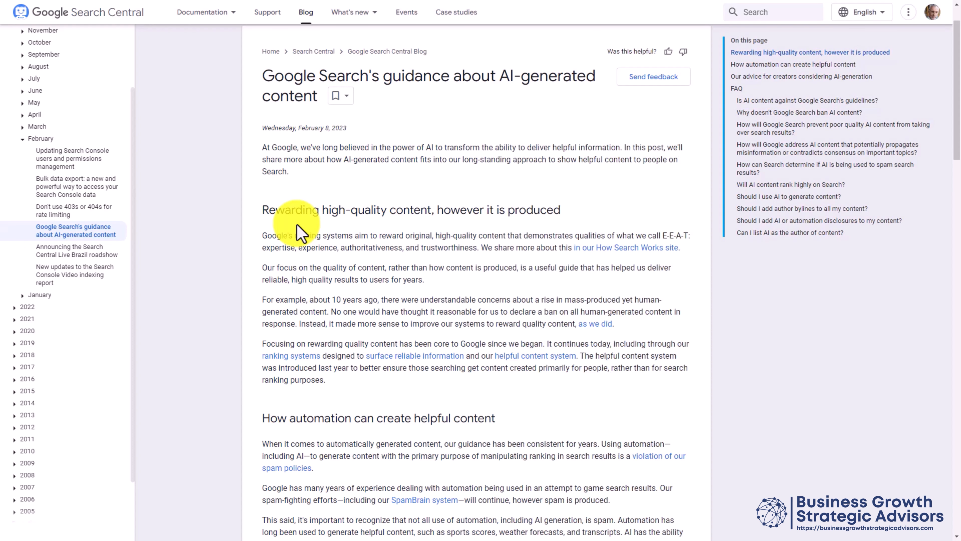
scroll(270, 204, down, 15)
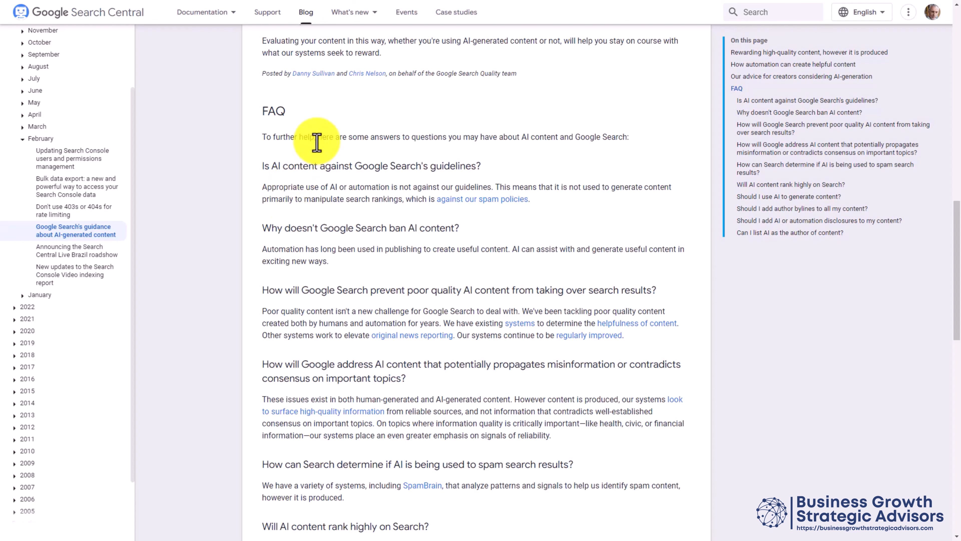
scroll(318, 137, down, 5)
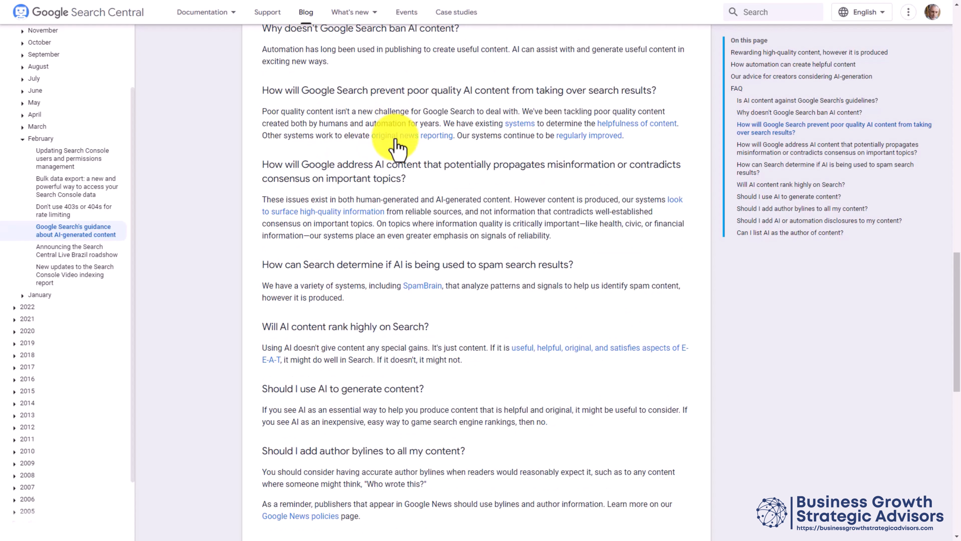
scroll(397, 153, down, 8)
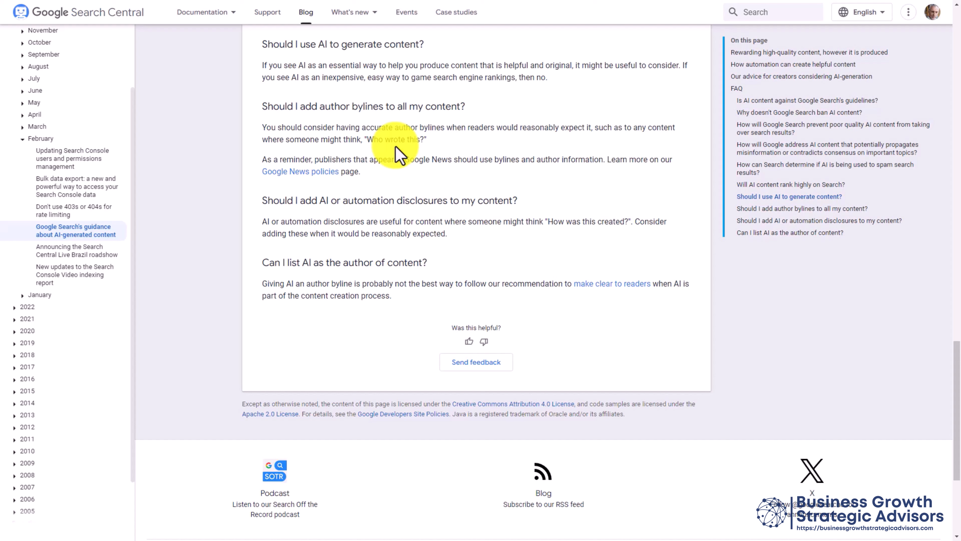
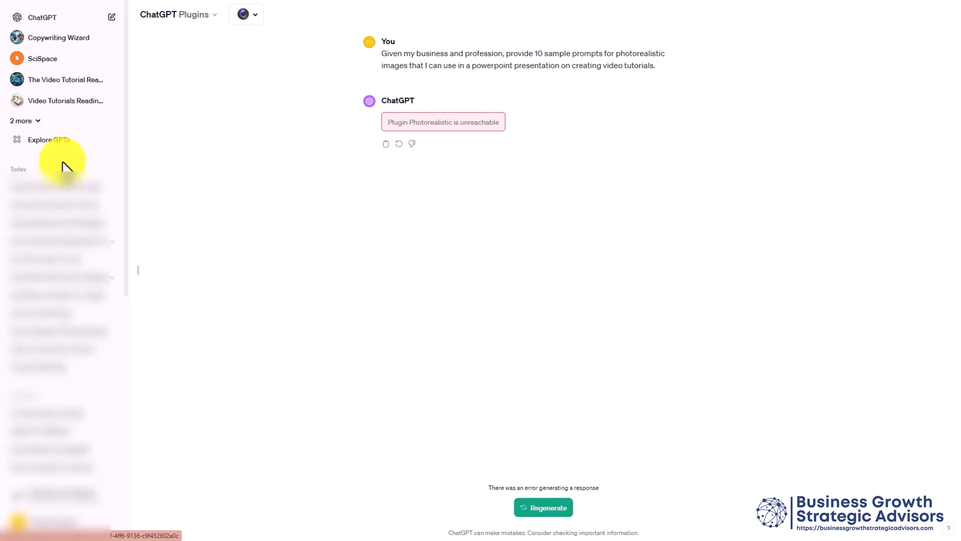
Step: Open the GPT store and search the public GPTs for "midjourney"
click(45, 143)
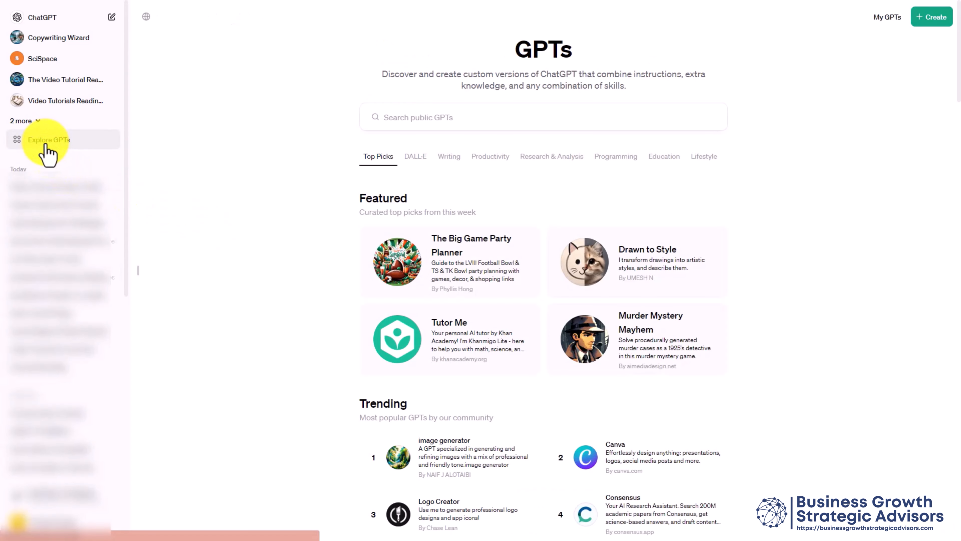
click(414, 117)
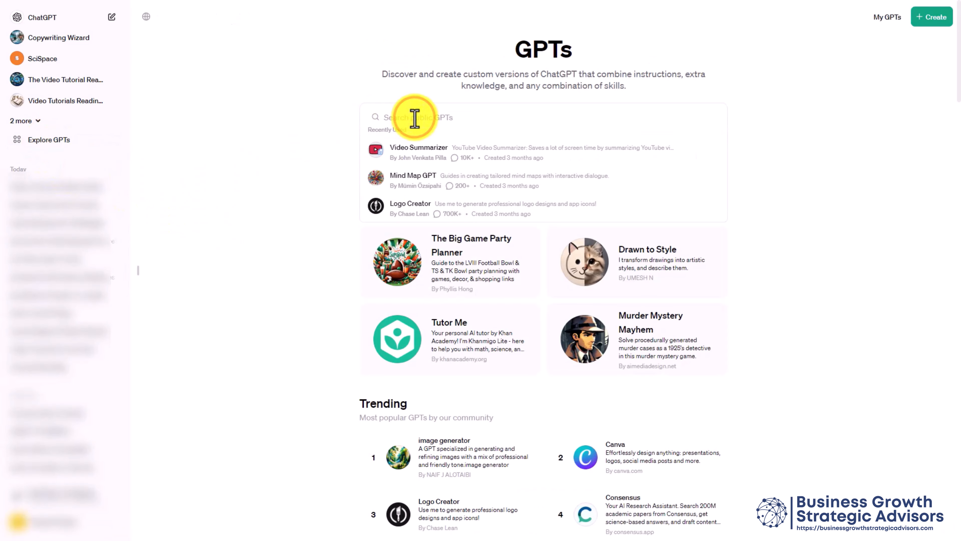
text(midjourney)
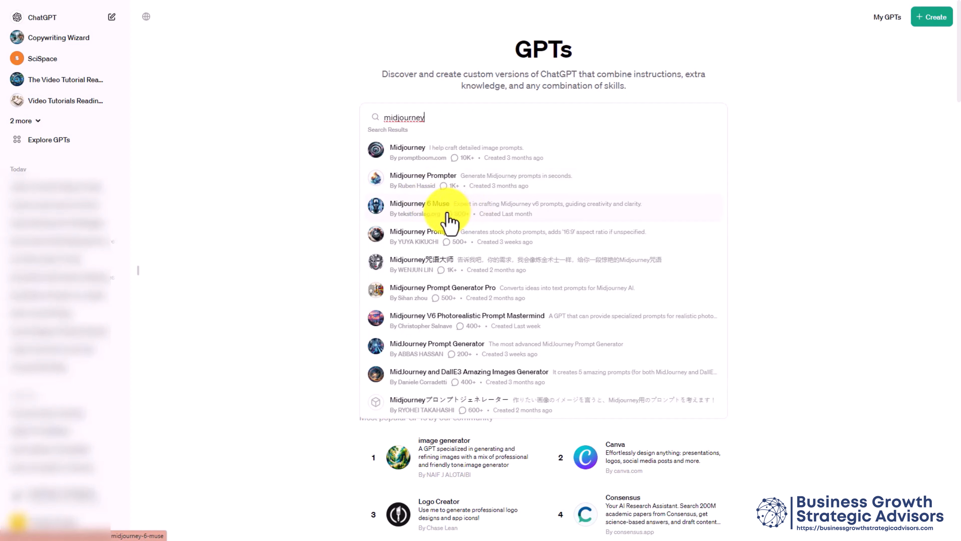
Step: Open Midjourney 6 Muse and send "provide 10 photorealistic prompts I can use in a powerpoint presentation on creating video tutorials."
click(430, 222)
text(provide 10 photorealistic prompts I can use in a powerpoint presentation on creating video tutorials.)
key(Return)
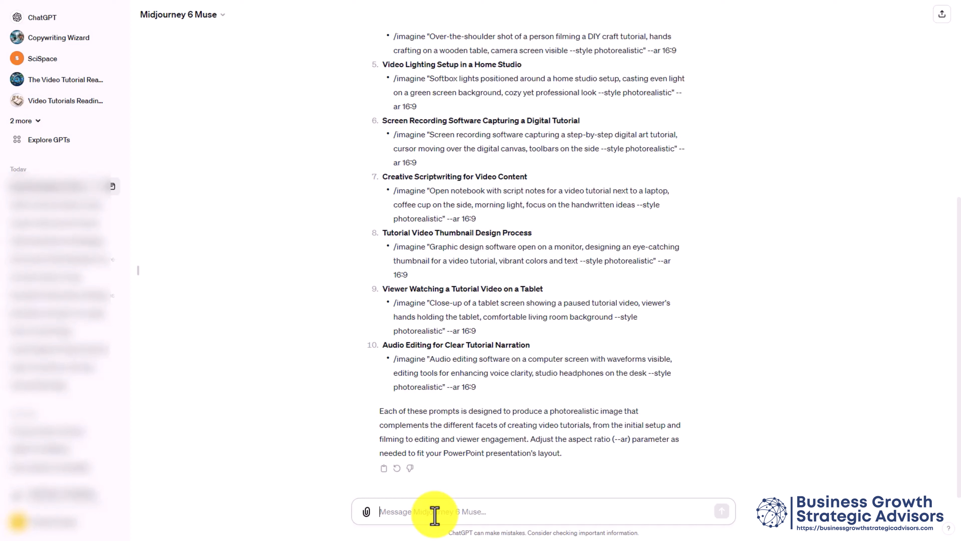
Step: Return to the GPT store and open the Canva GPT from the trending list
click(49, 139)
scroll(270, 178, down, 3)
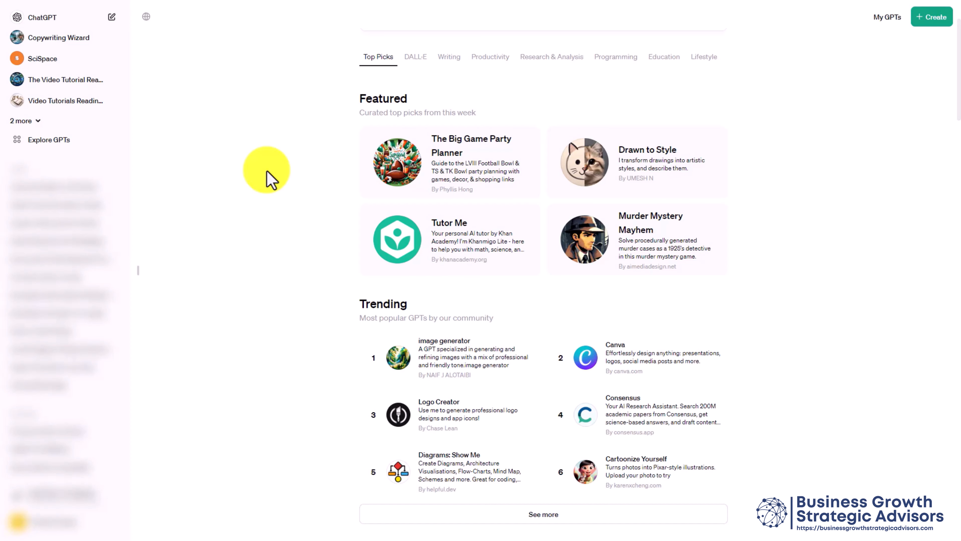
scroll(268, 176, down, 3)
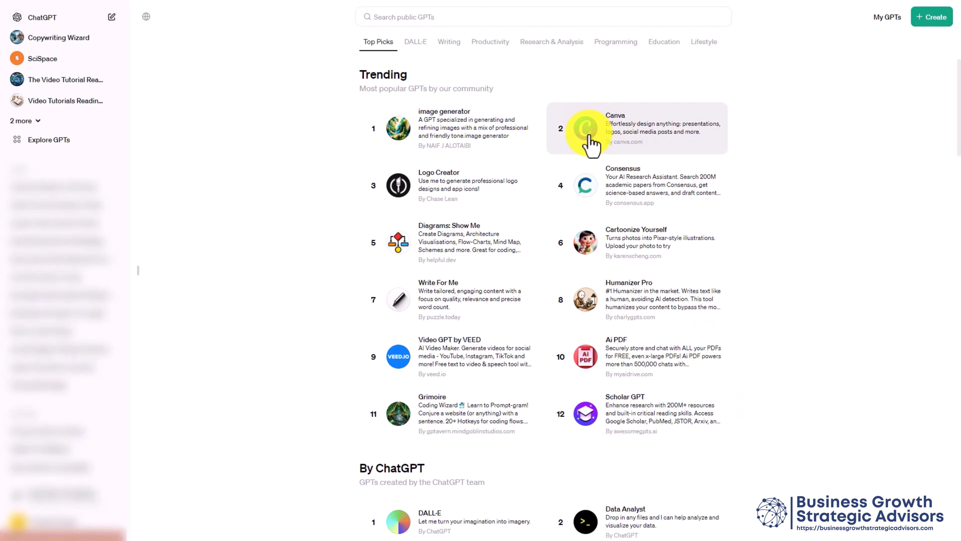
click(640, 156)
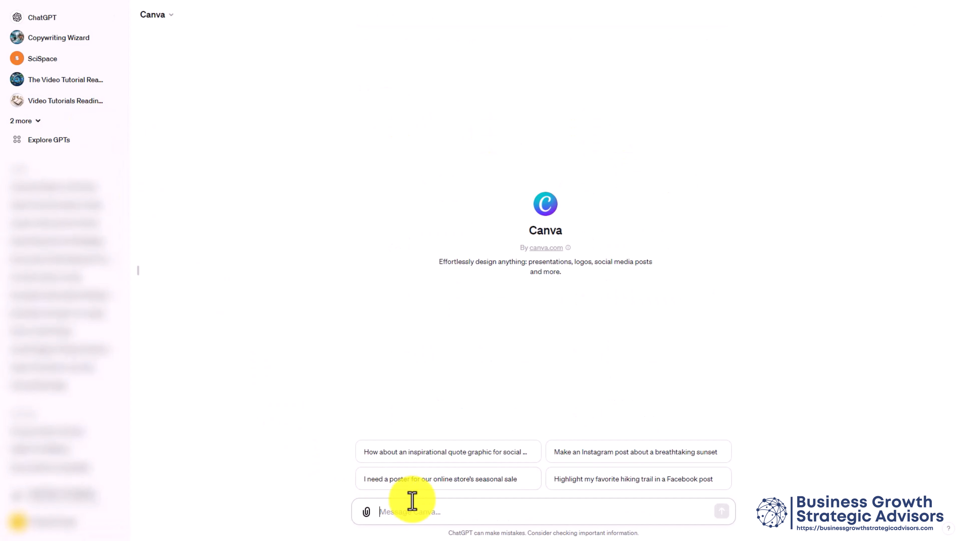
Step: Send "Create a Video Thumbnail for the Title: How to Create Effective Video Tutorials" and always allow the connection to chatgpt-plugin.canva.com
click(422, 511)
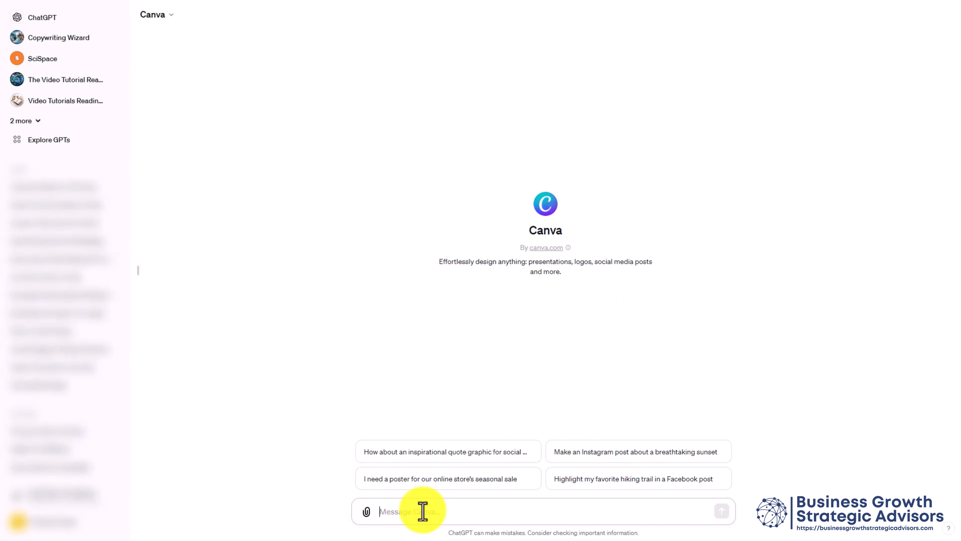
text(Create a Video Thumbnail for the Title: How to Create Effective Video Tutorials)
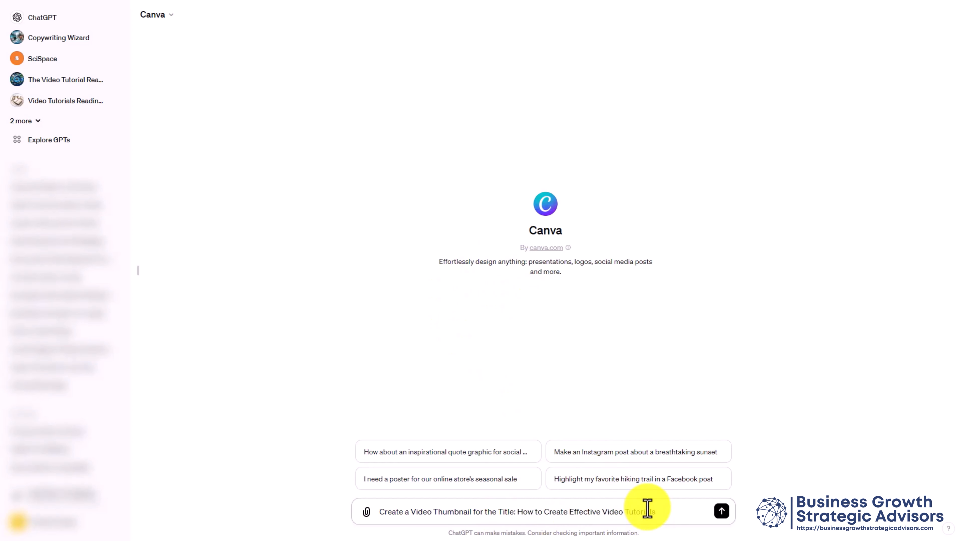
key(Return)
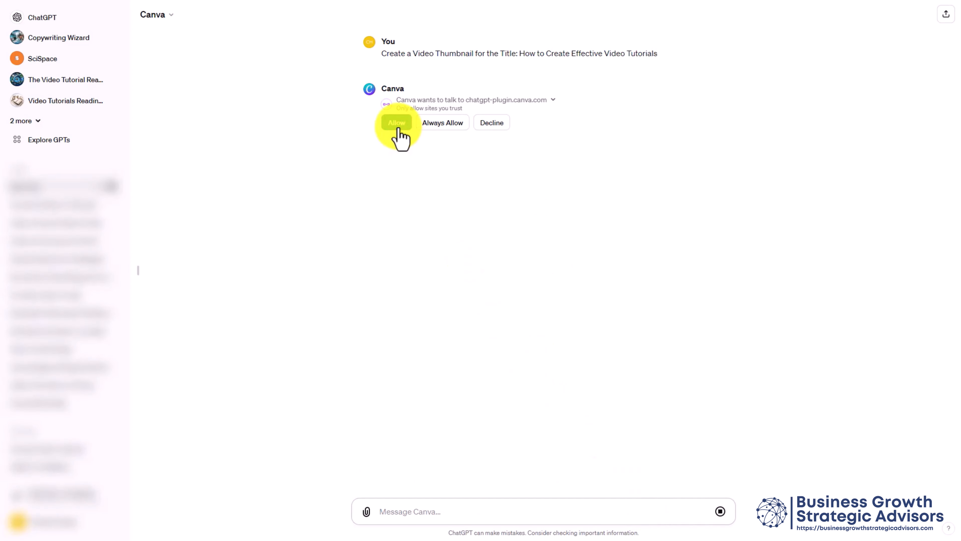
click(439, 127)
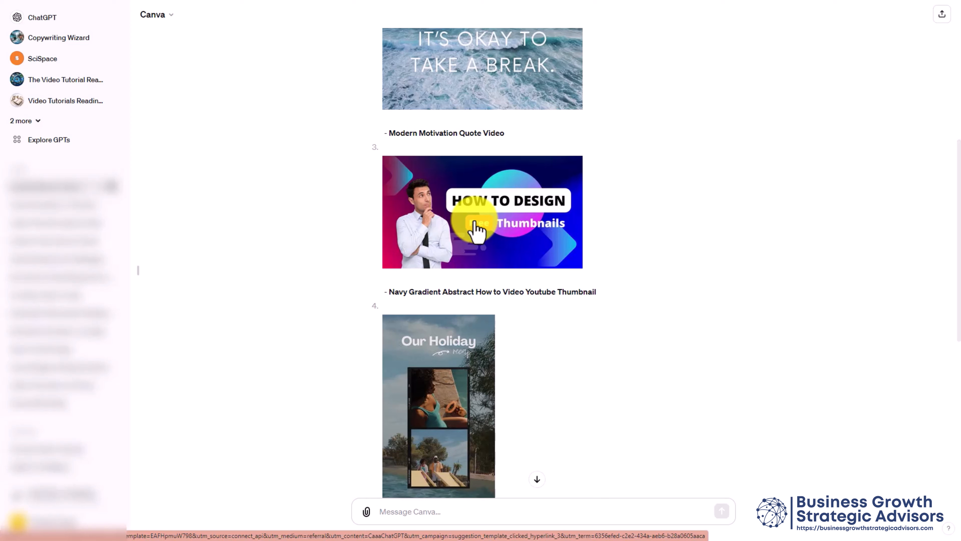
Step: Open the suggested Navy Gradient Abstract How to Video Youtube Thumbnail template in Canva and select its "HOW TO DESIGN" headline
click(468, 207)
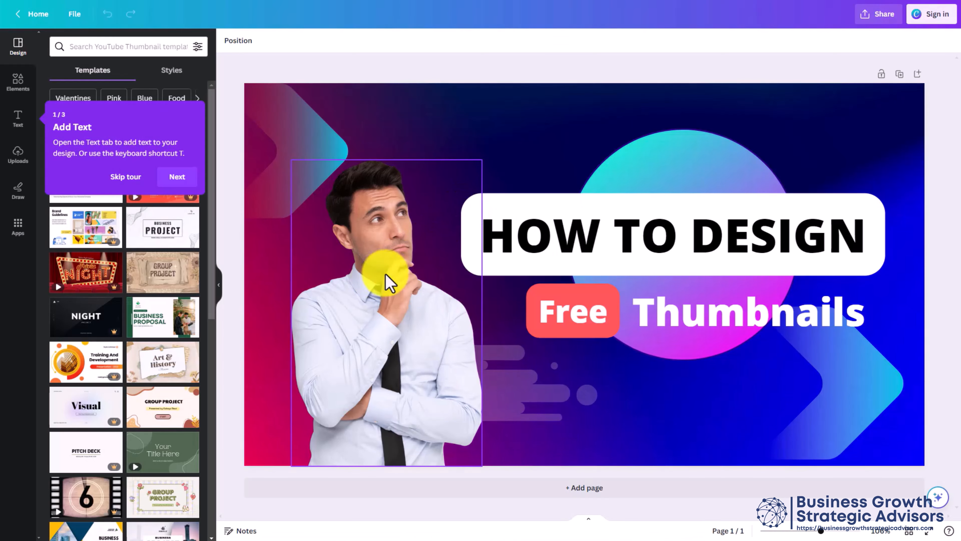
click(532, 243)
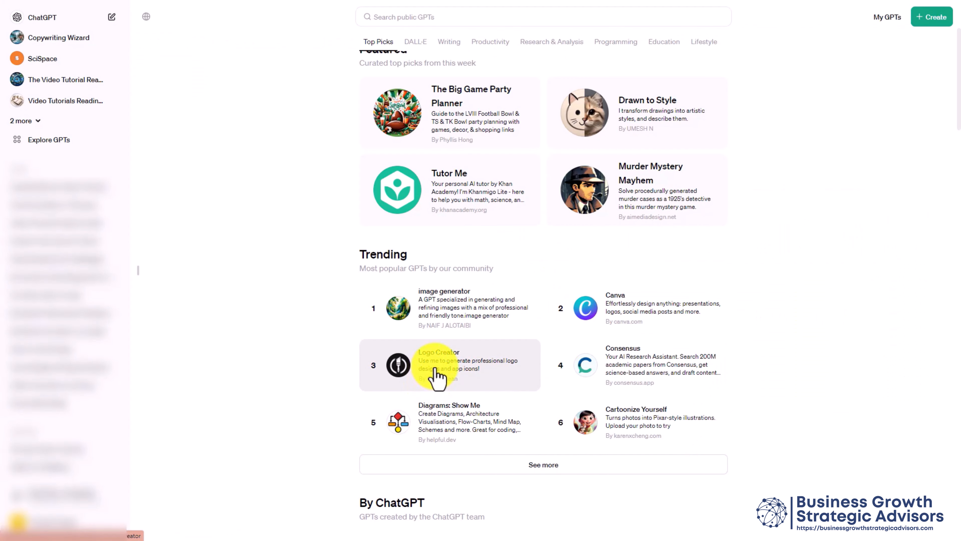
Step: Open the trending Logo Creator GPT and request a logo for the named company, stating that it creates on screen video tutorials
click(437, 375)
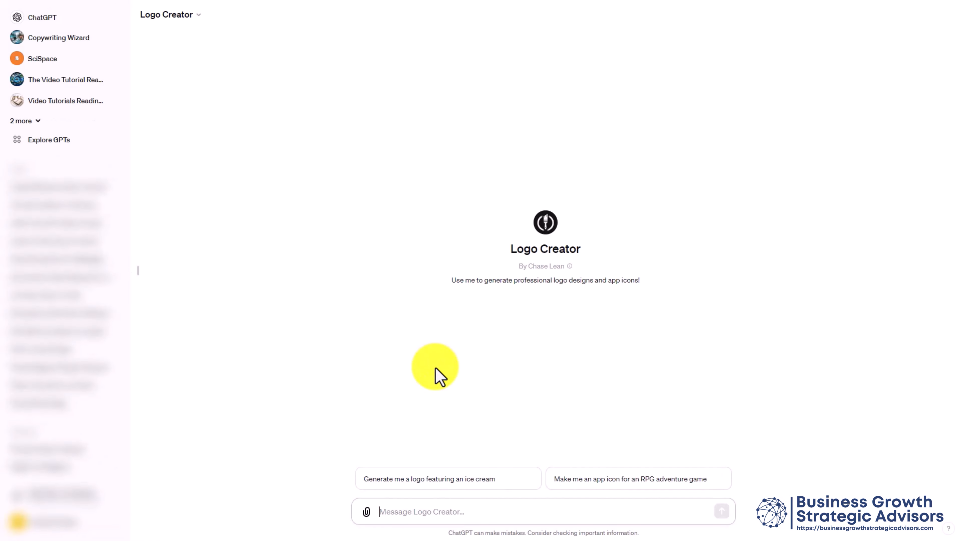
text(Create A Logo for the Thomas Duncan One Company.  The company creates on screen video tutorials.)
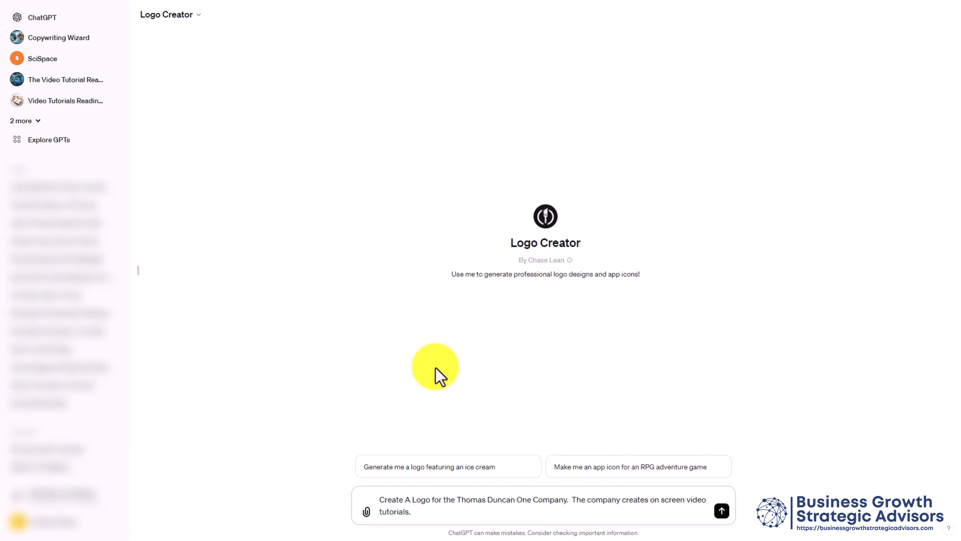
key(Return)
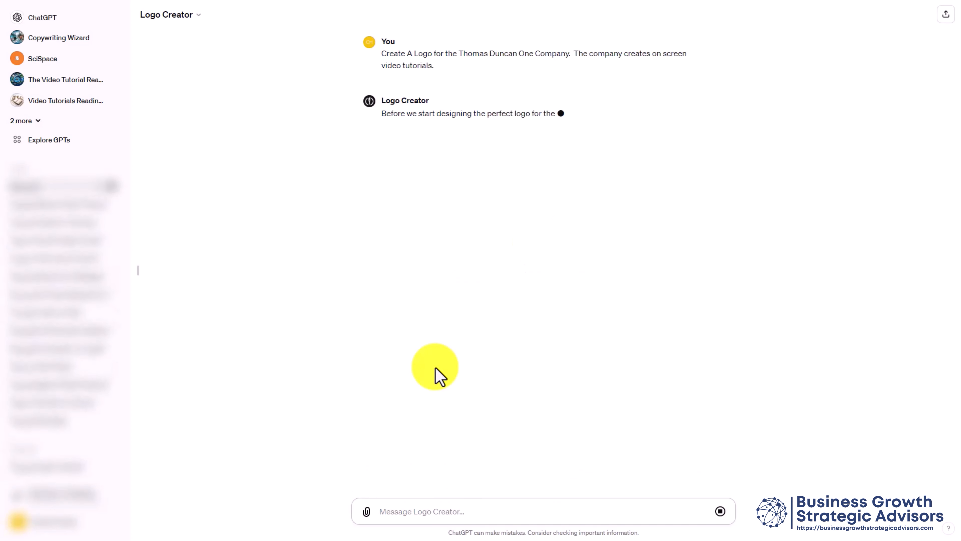